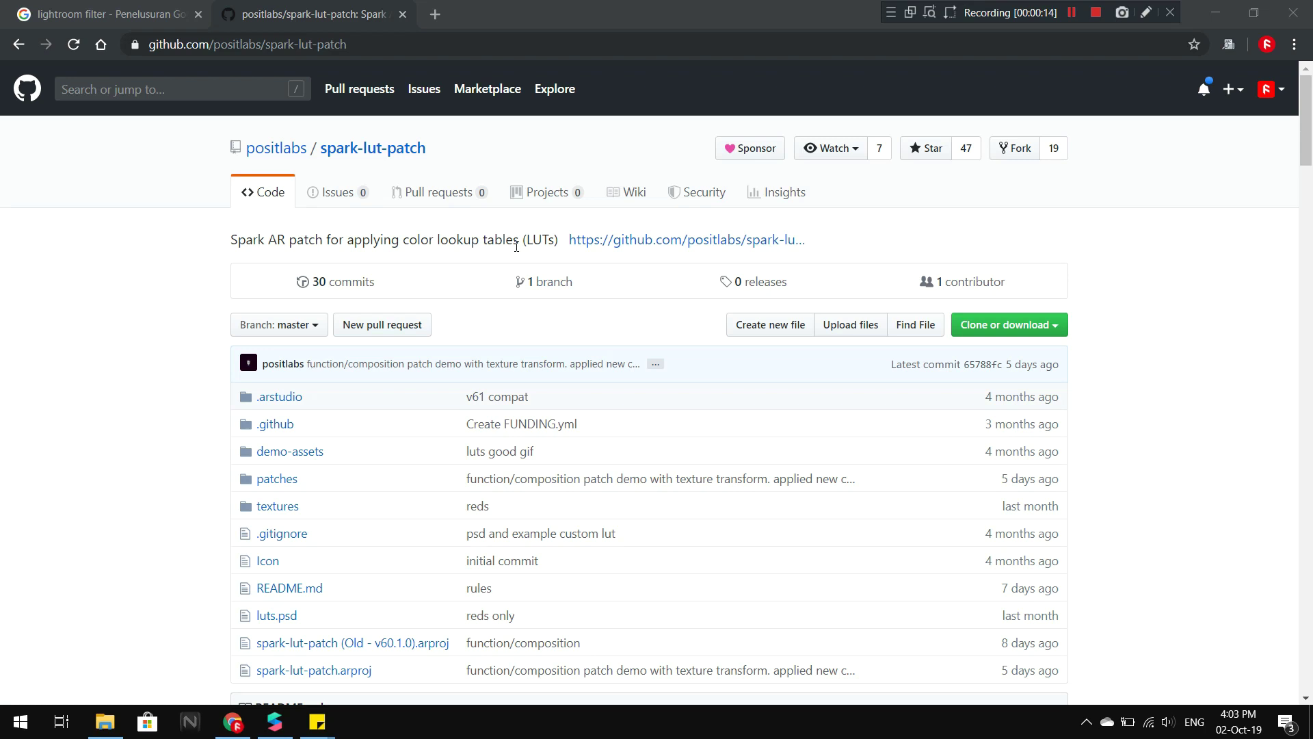
# Select the spark-lut-patch repository description and link text on GitHub, then clear the selection
pyautogui.moveTo(1309, 152)
pyautogui.mouseDown()
pyautogui.moveTo(1305, 171)
pyautogui.moveTo(1309, 142)
pyautogui.mouseUp()
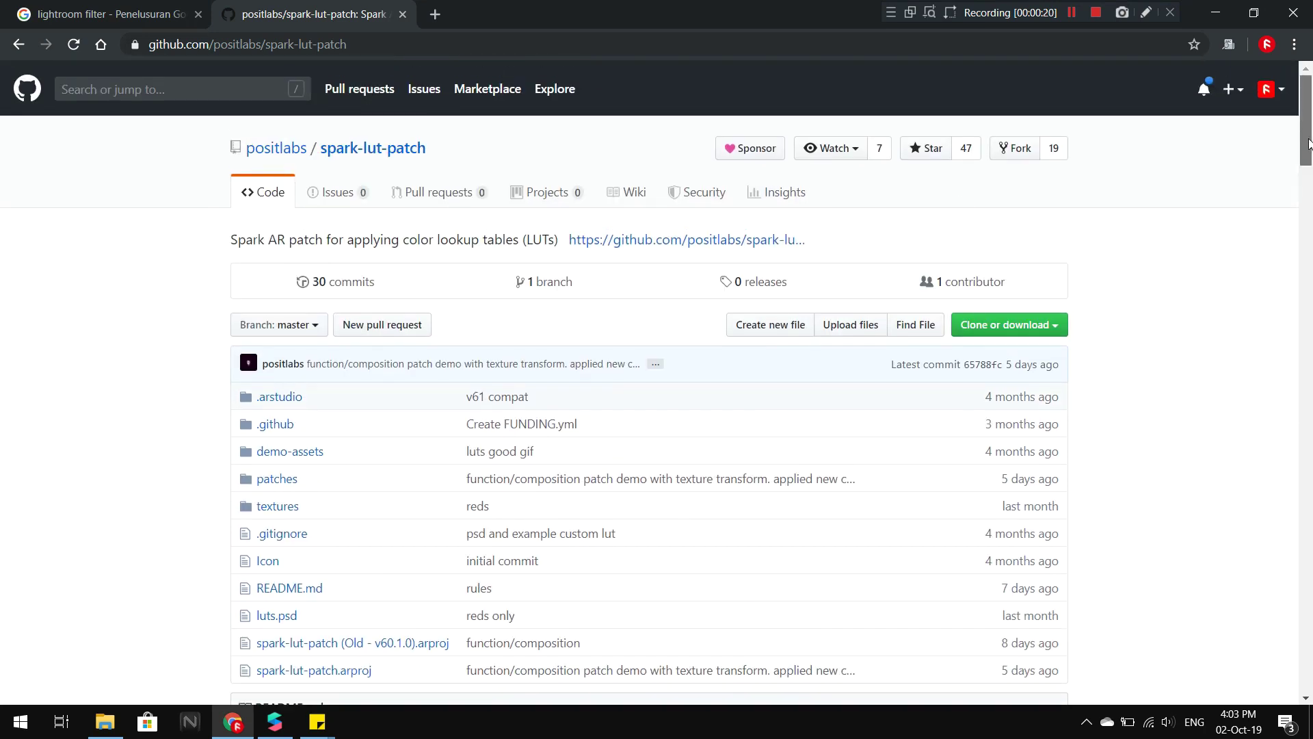
pyautogui.moveTo(233, 234); pyautogui.dragTo(560, 224)
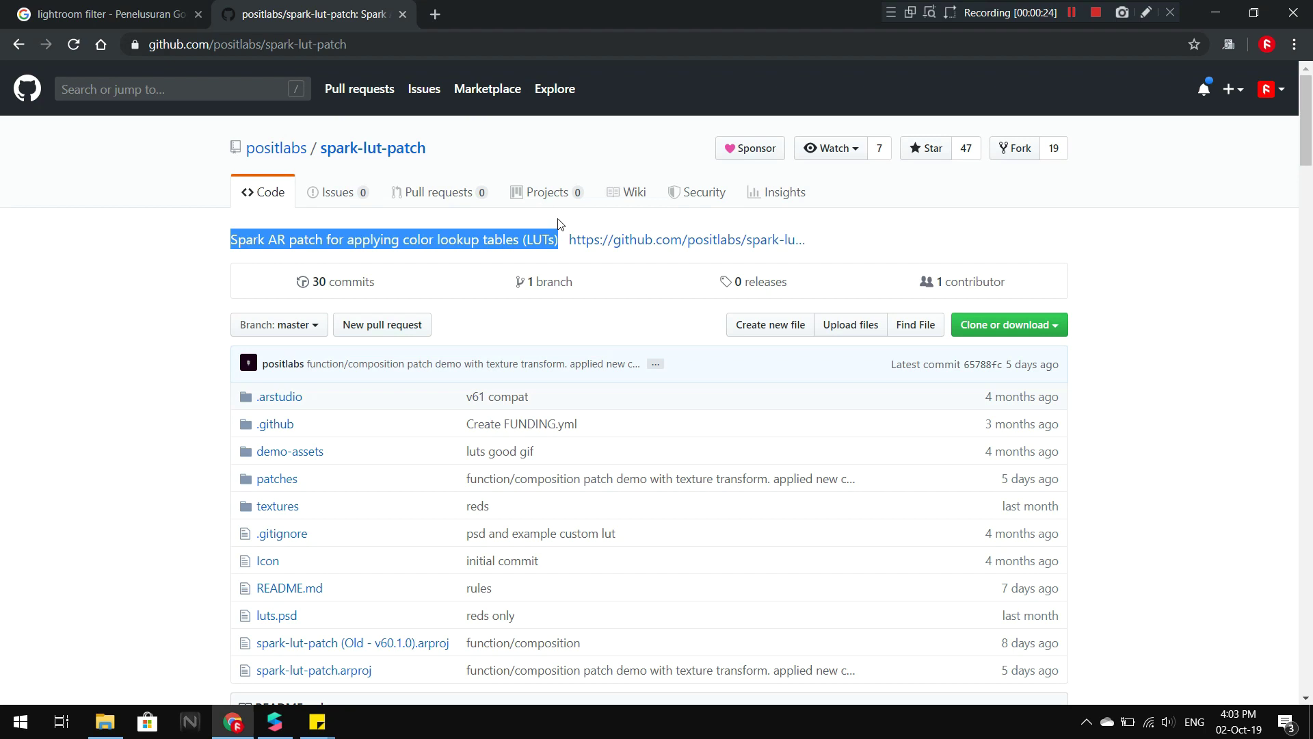
pyautogui.moveTo(694, 216); pyautogui.dragTo(809, 223)
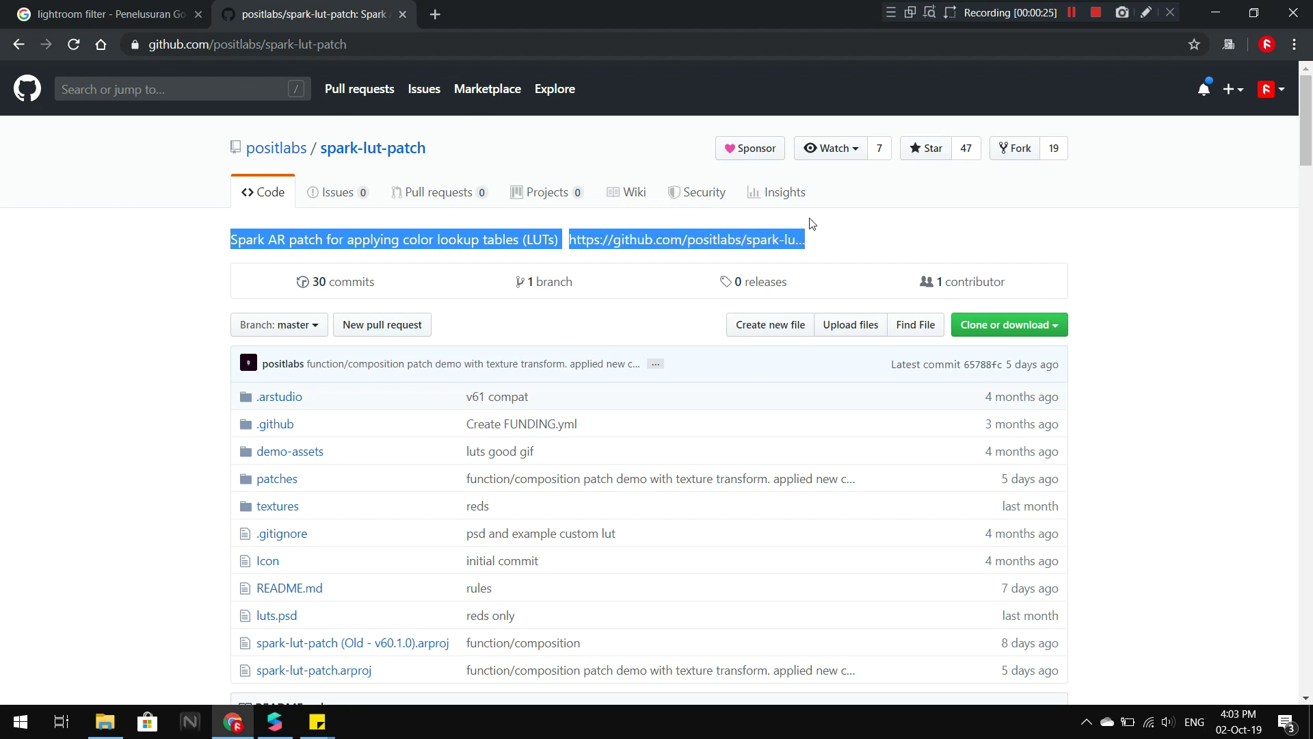
pyautogui.click(1050, 229)
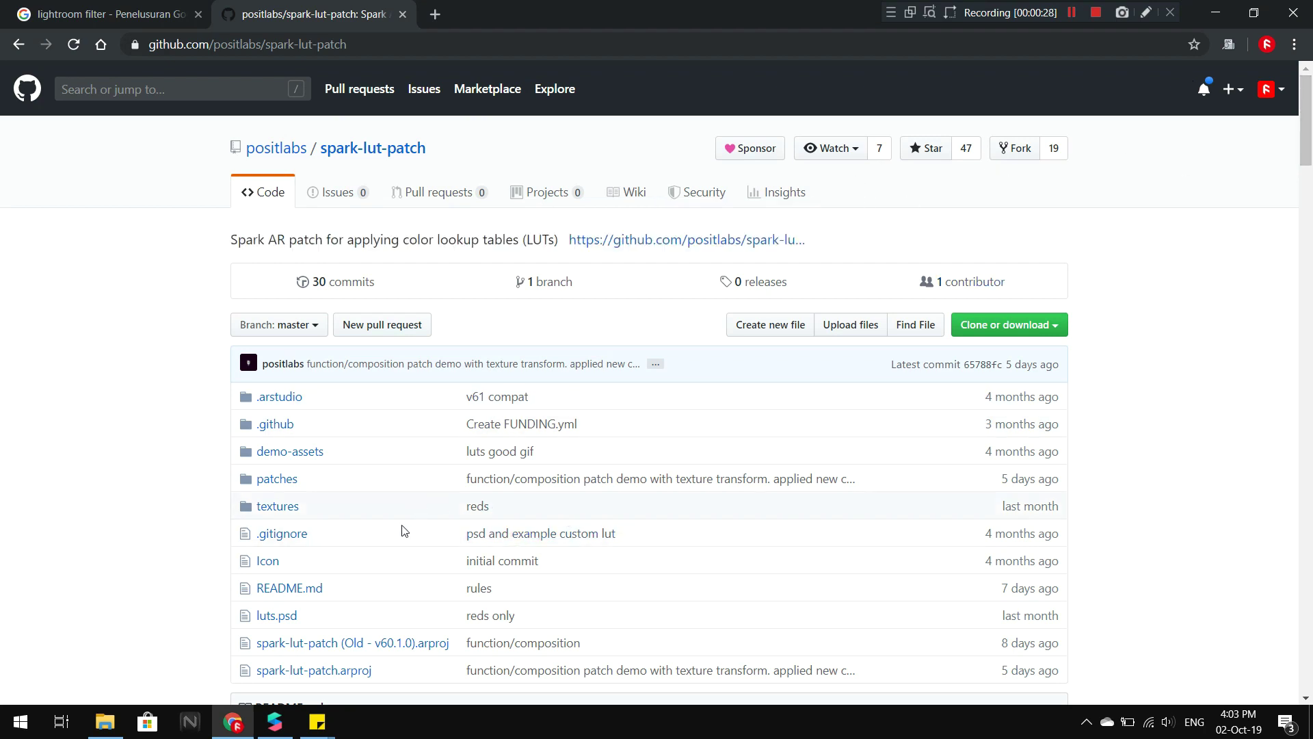
pyautogui.click(144, 14)
pyautogui.click(301, 14)
pyautogui.scroll(-3, 532, 301)
pyautogui.scroll(-2, 331, 457)
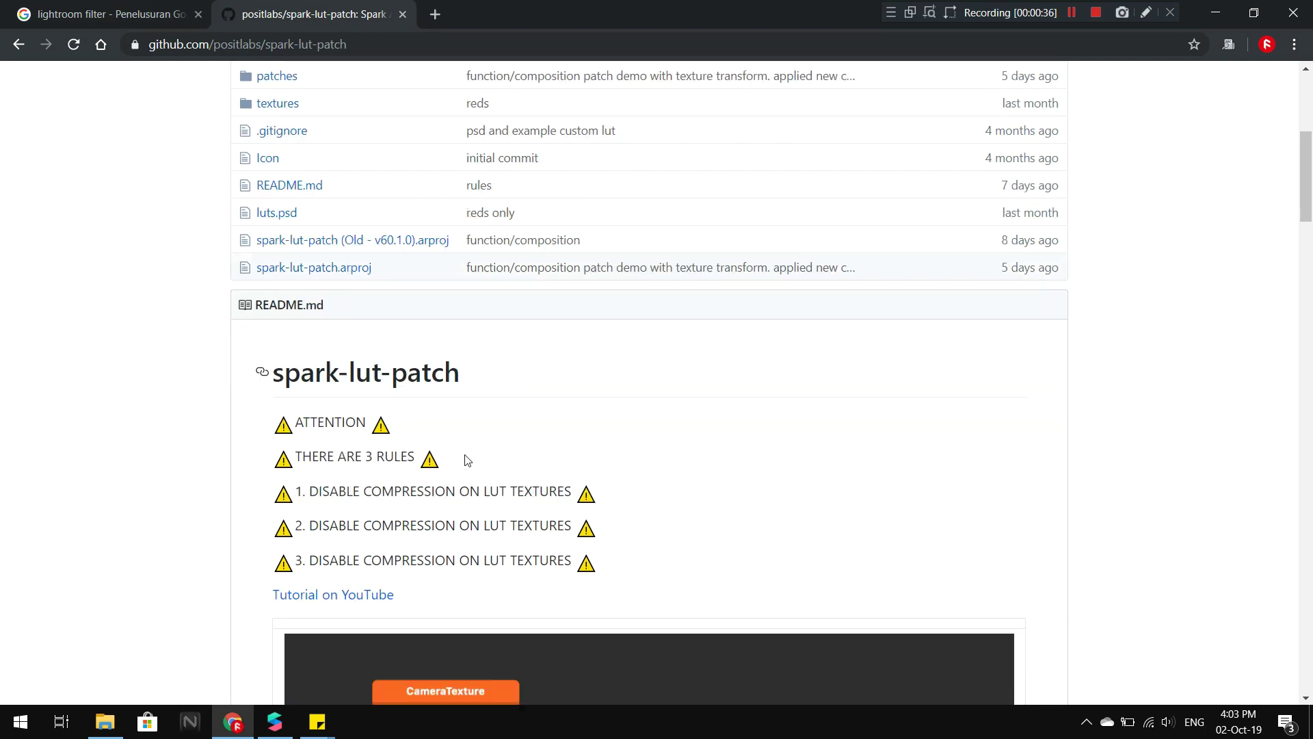
pyautogui.scroll(5, 390, 293)
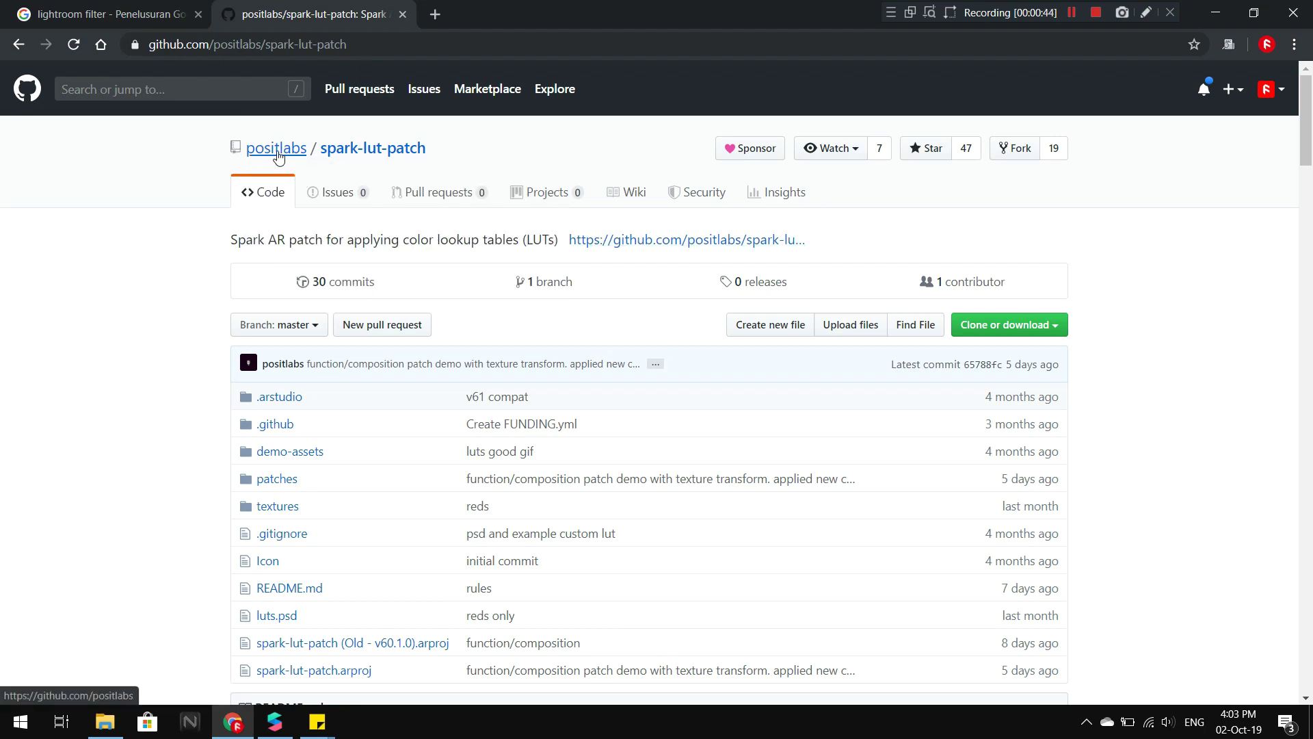
# Scroll through the spark-lut-patch repository page to review its contents
pyautogui.moveTo(278, 157)
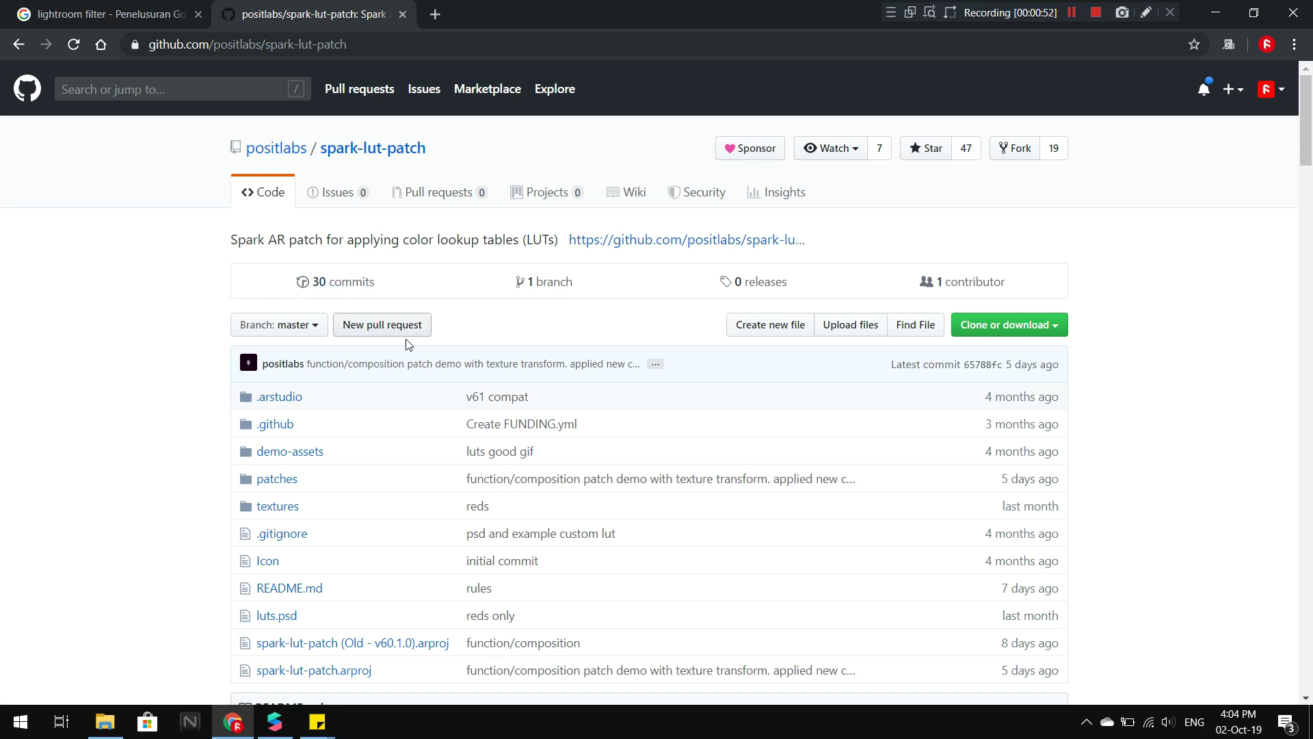
pyautogui.scroll(-3, 409, 344)
pyautogui.scroll(-2, 493, 484)
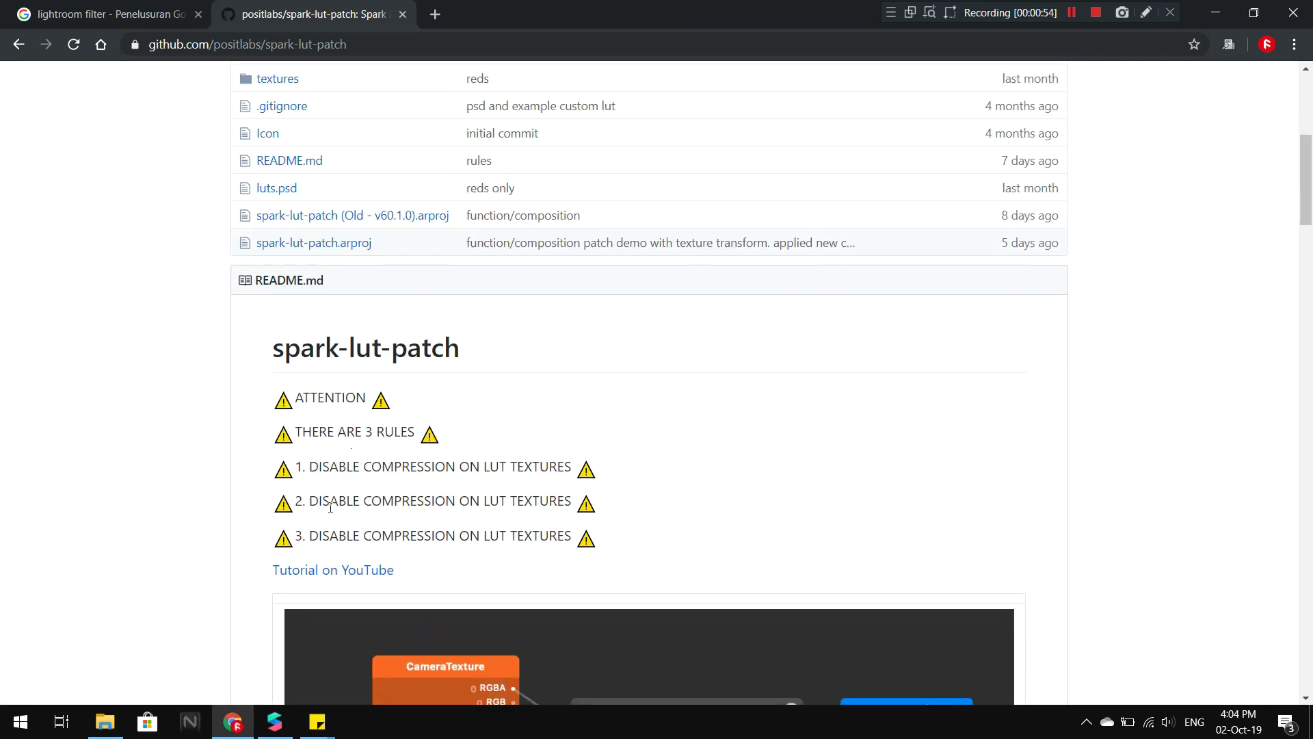
pyautogui.scroll(-3, 356, 479)
pyautogui.scroll(-2, 636, 459)
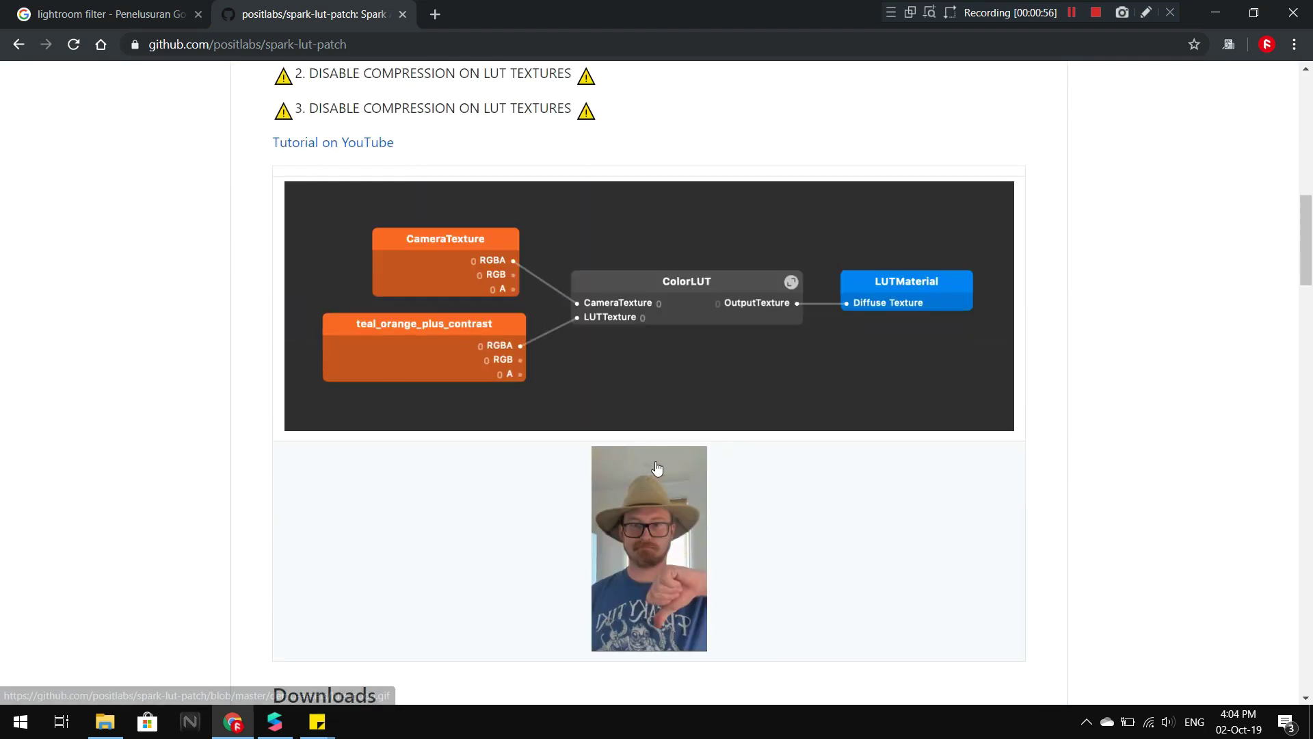
pyautogui.scroll(4, 485, 364)
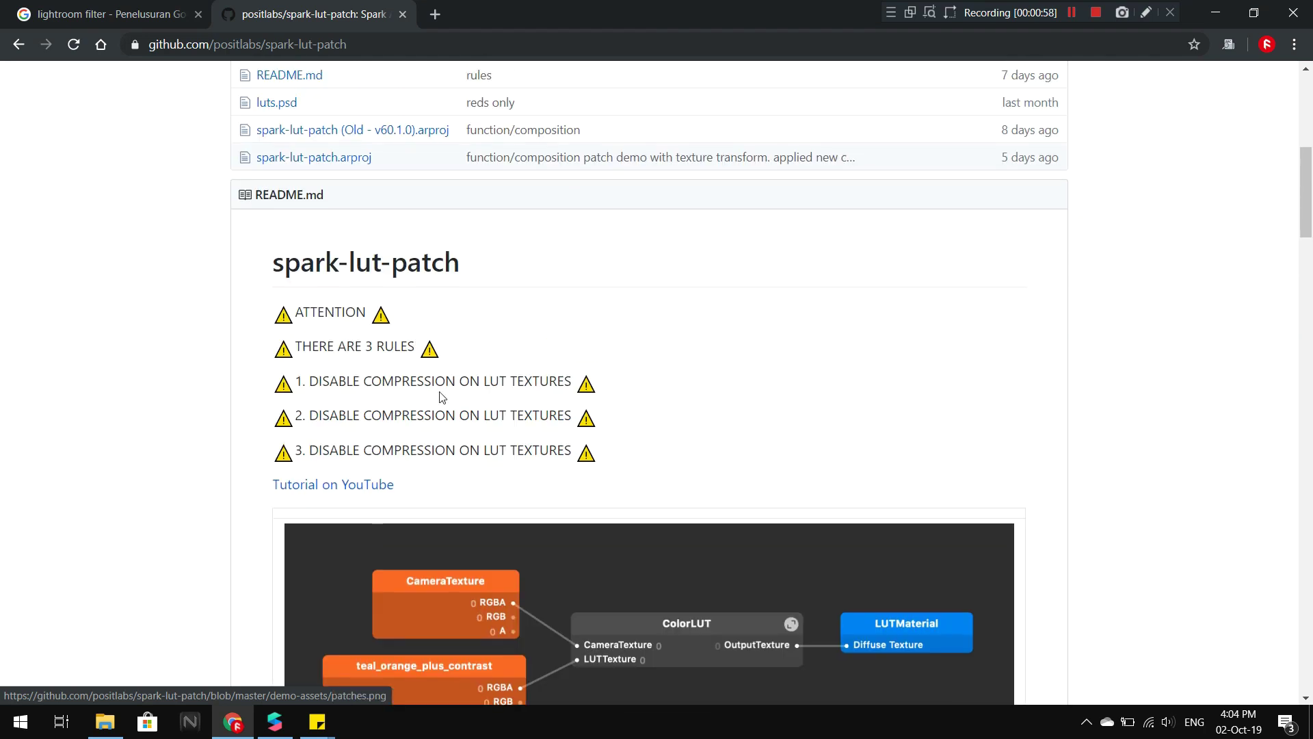
pyautogui.scroll(4, 325, 350)
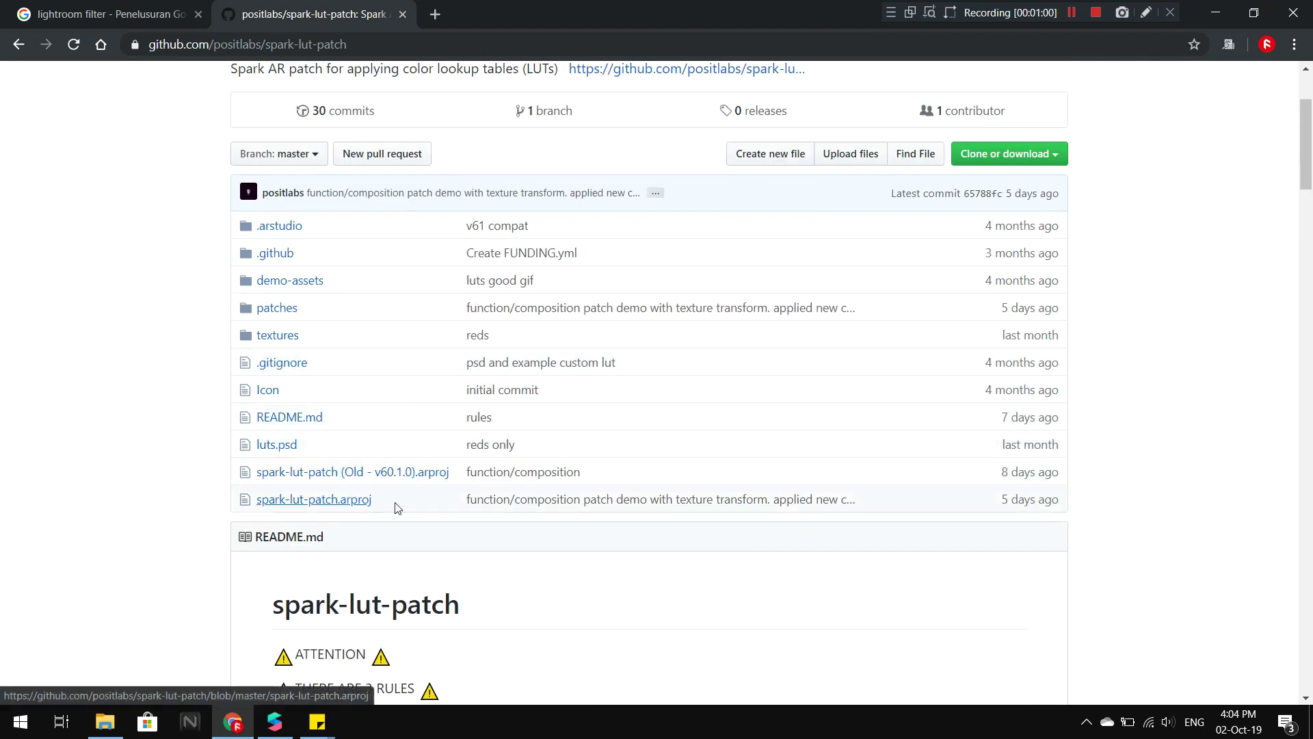
pyautogui.scroll(-8, 479, 519)
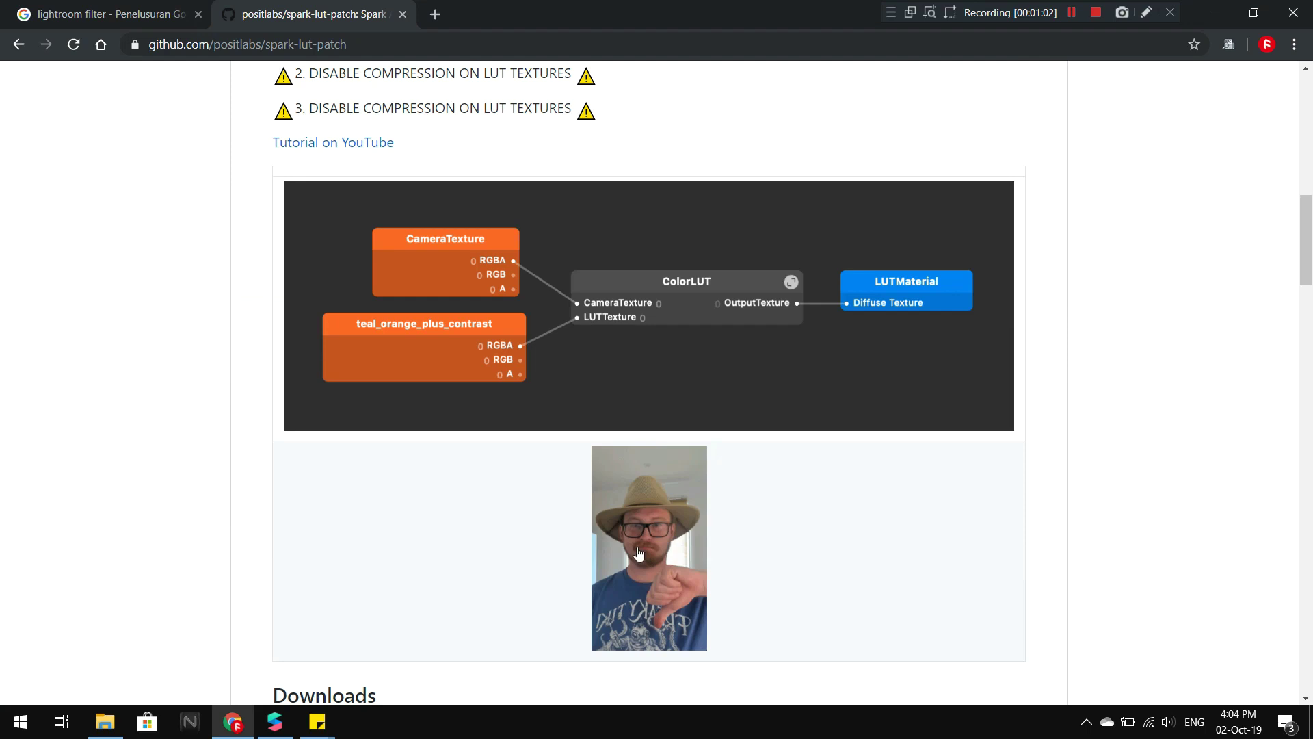
pyautogui.scroll(1, 677, 546)
pyautogui.scroll(7, 616, 445)
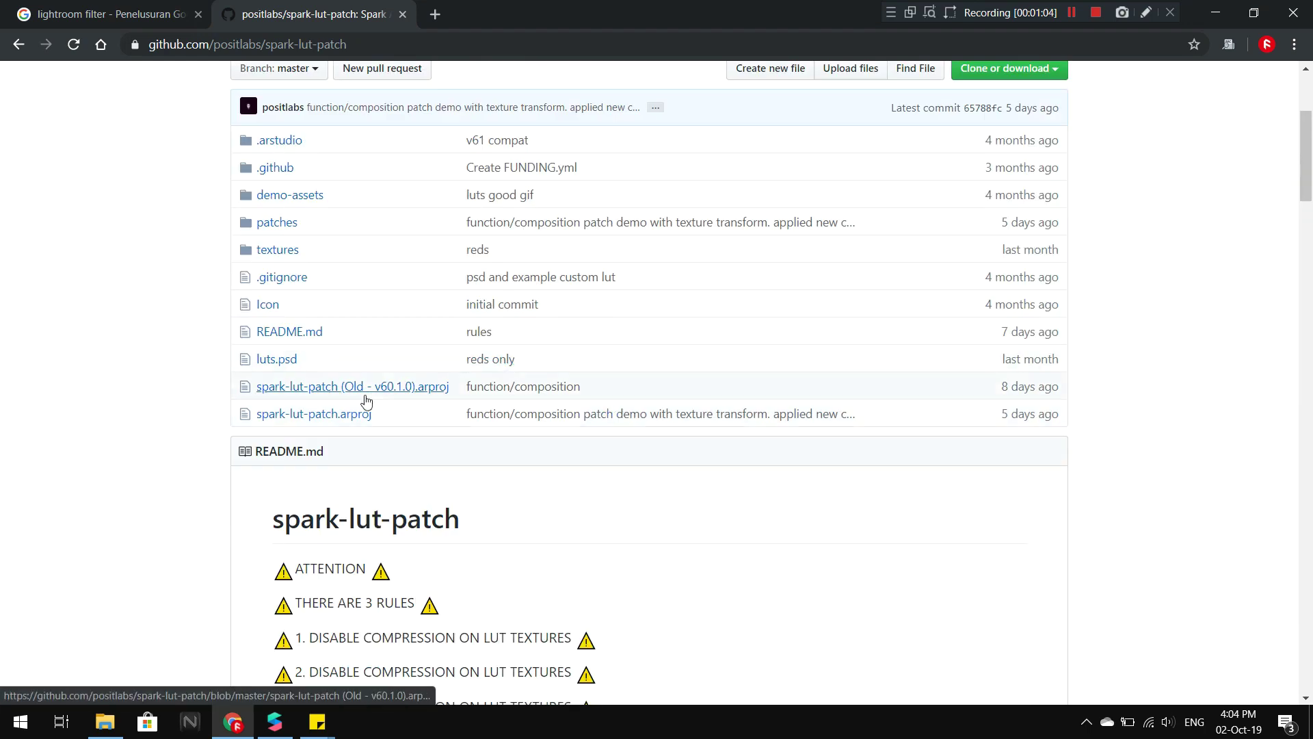
pyautogui.scroll(3, 363, 383)
pyautogui.scroll(-2, 358, 370)
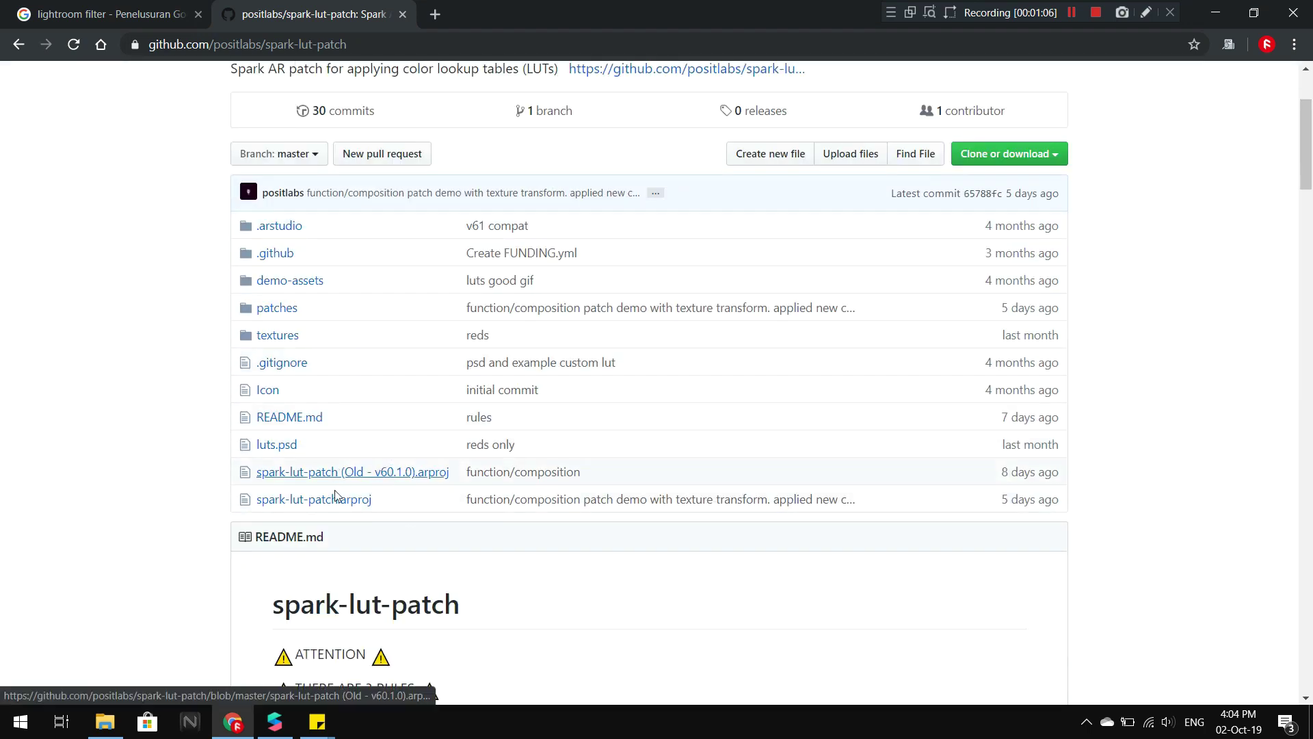
# Open the local ajep ajep project's patches folder and select FastColorLUT.arp
pyautogui.click(124, 715)
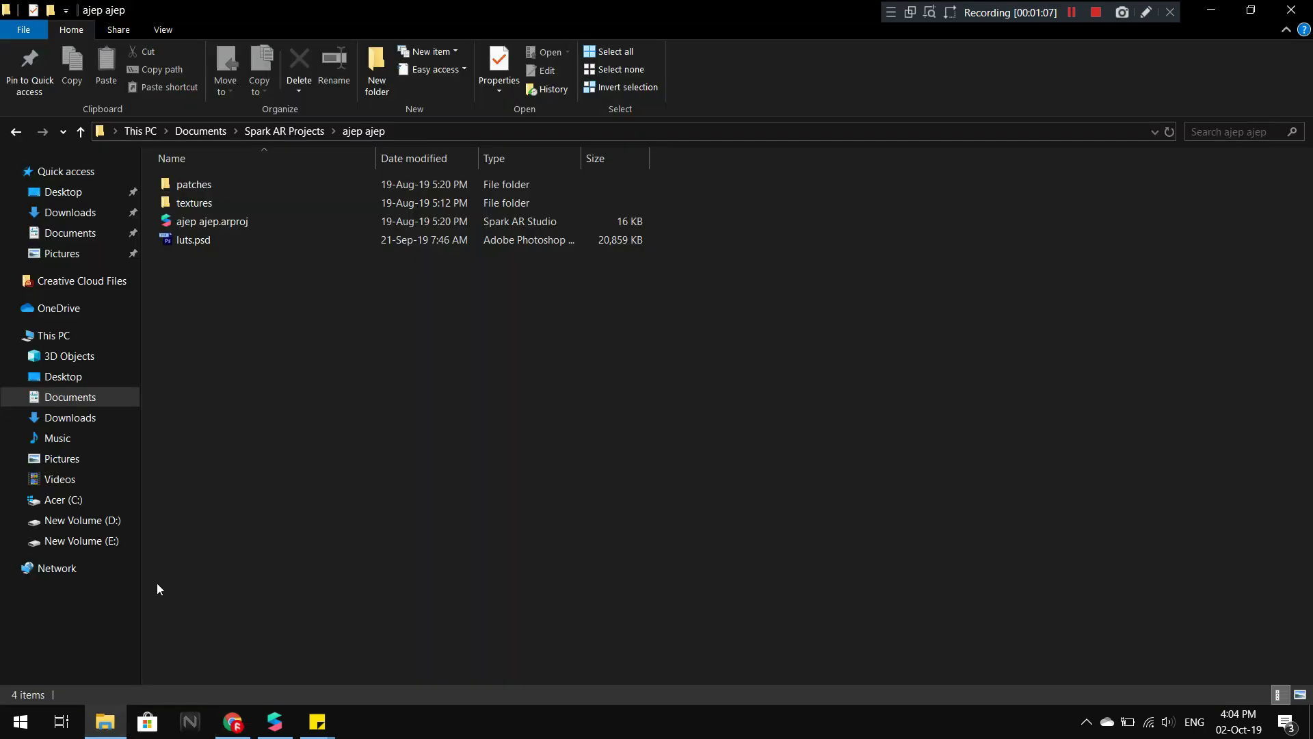
pyautogui.doubleClick(244, 186)
pyautogui.click(248, 187)
# Return to the GitHub repository and open its patches folder
pyautogui.click(1215, 9)
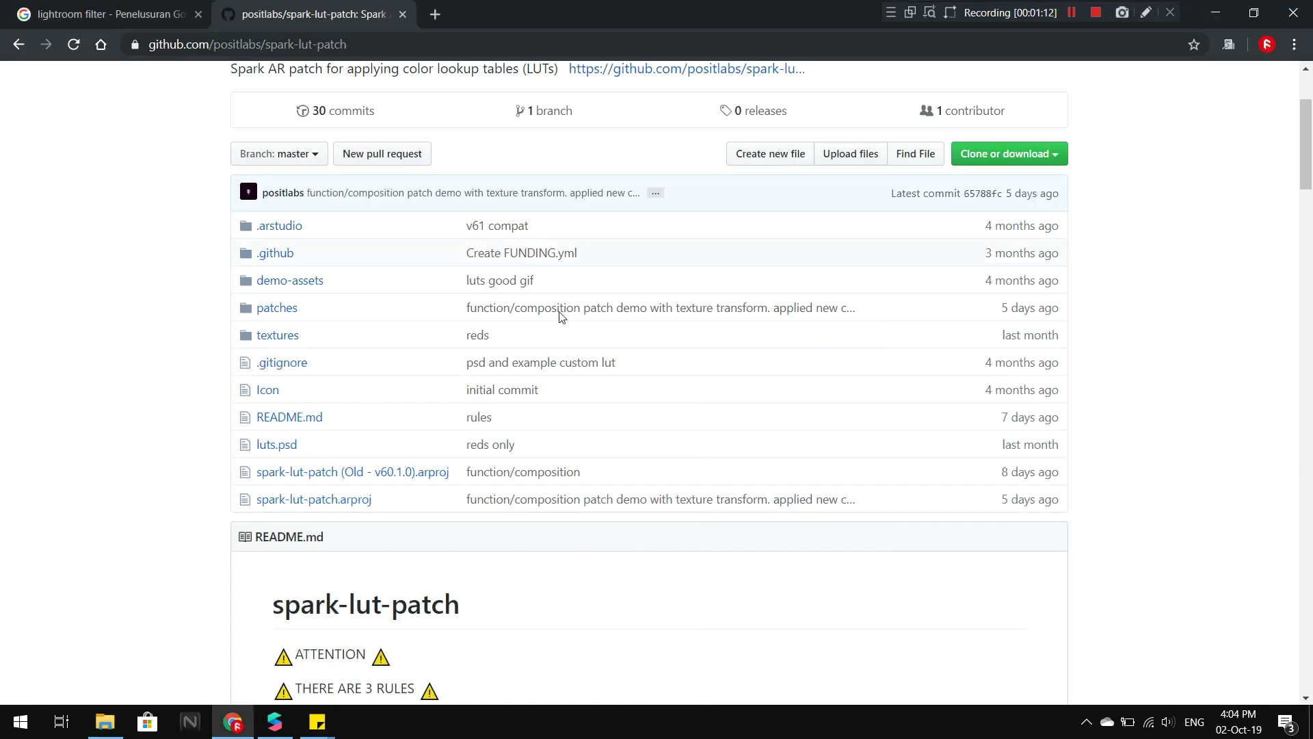
pyautogui.scroll(1, 270, 411)
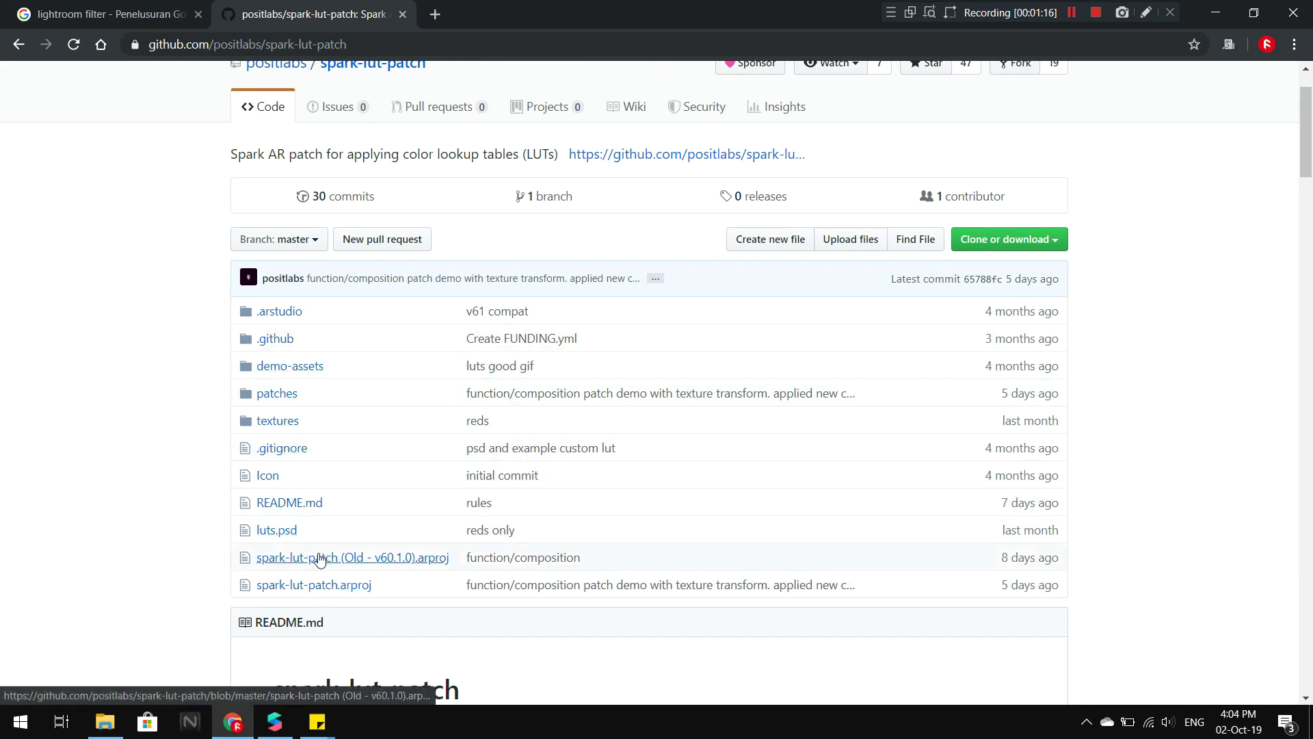
pyautogui.click(277, 394)
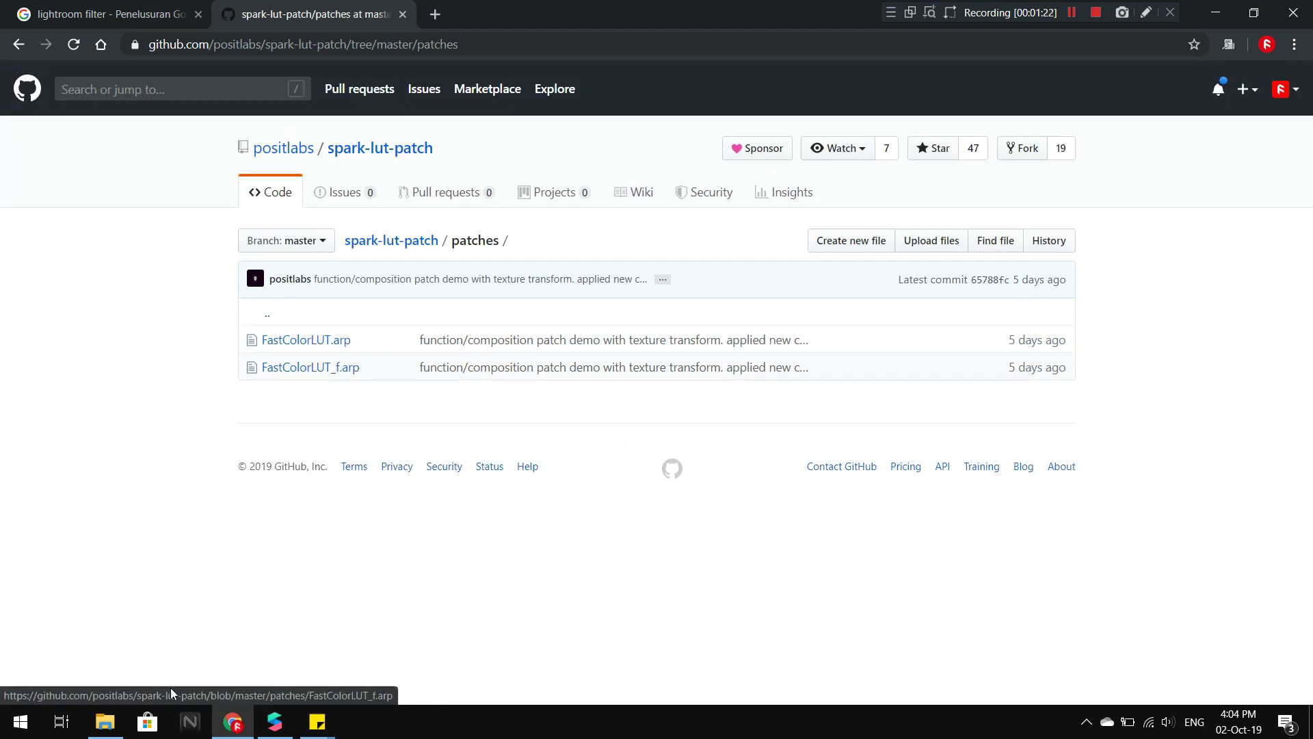
# Bring Spark AR Studio forward and enlarge the camera simulation preview
pyautogui.hotkey('alt', 'Tab')
pyautogui.click(275, 722)
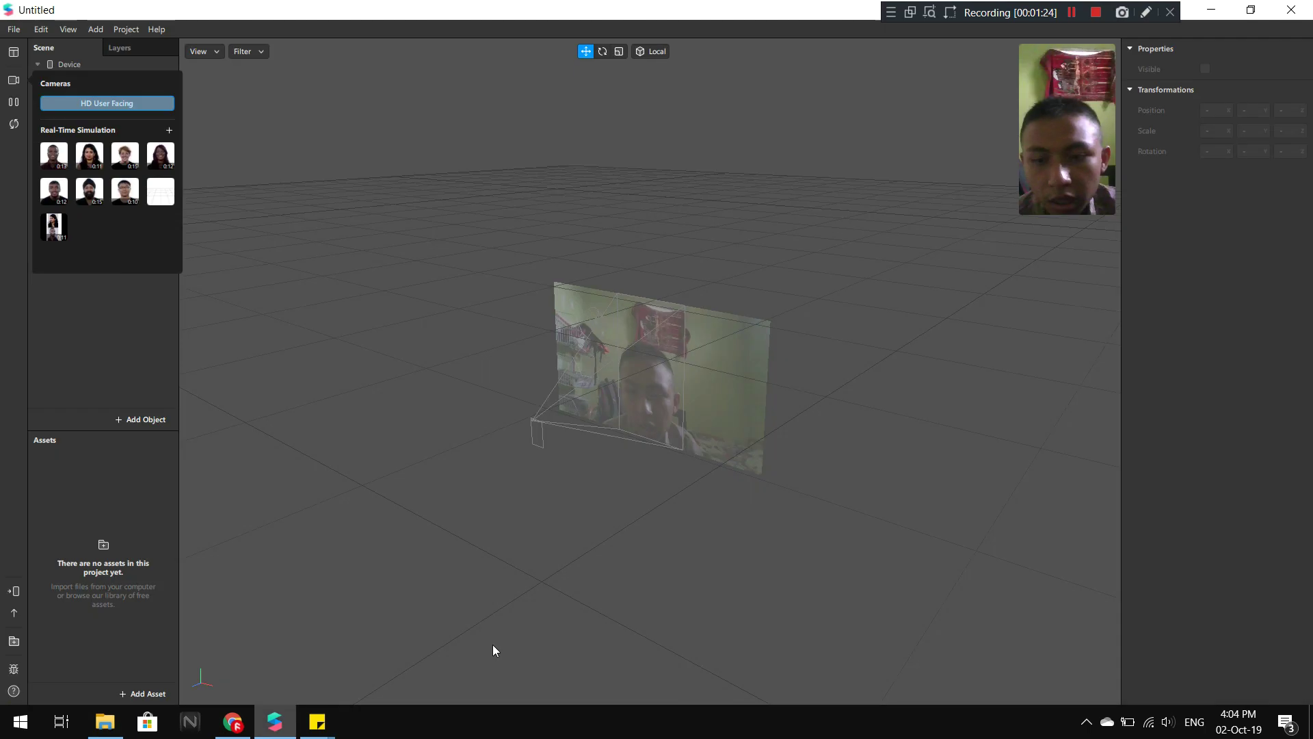
pyautogui.moveTo(1067, 217); pyautogui.dragTo(931, 566)
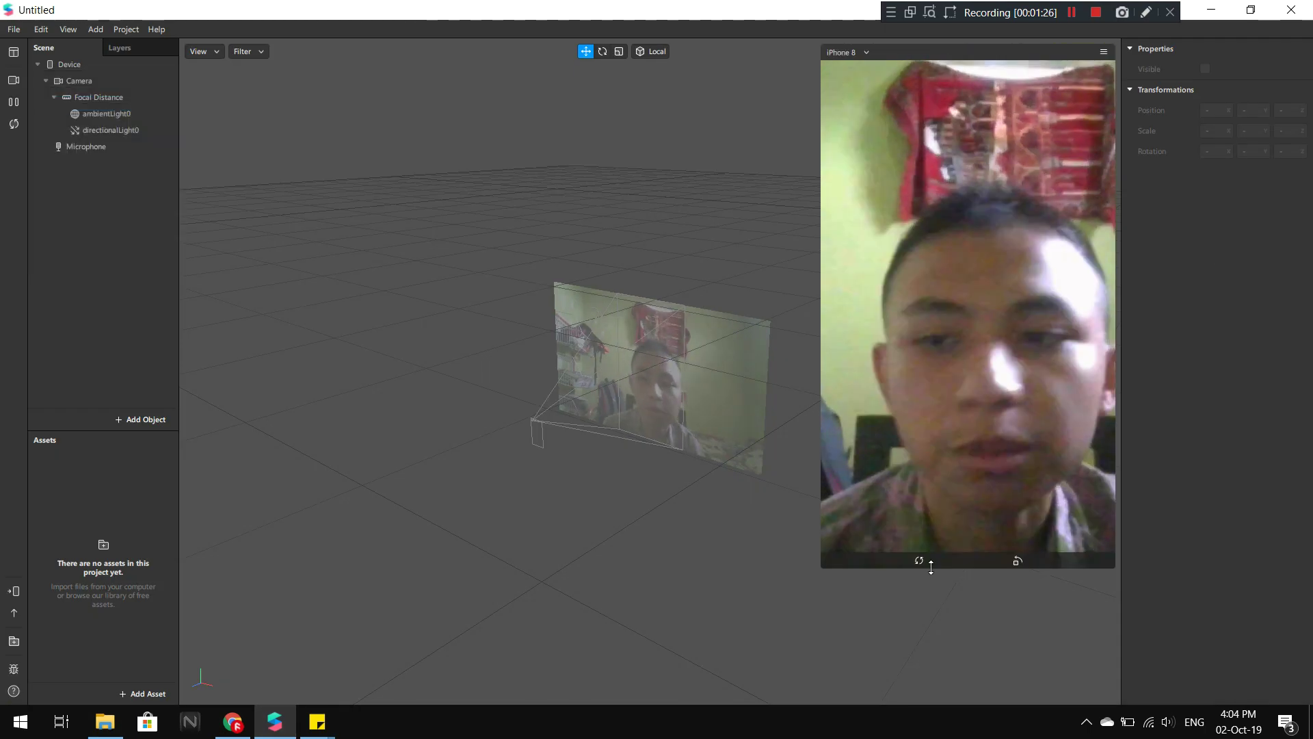
# Import FastColorLUT.arp from the local patches folder into Spark AR's Assets panel
pyautogui.click(104, 722)
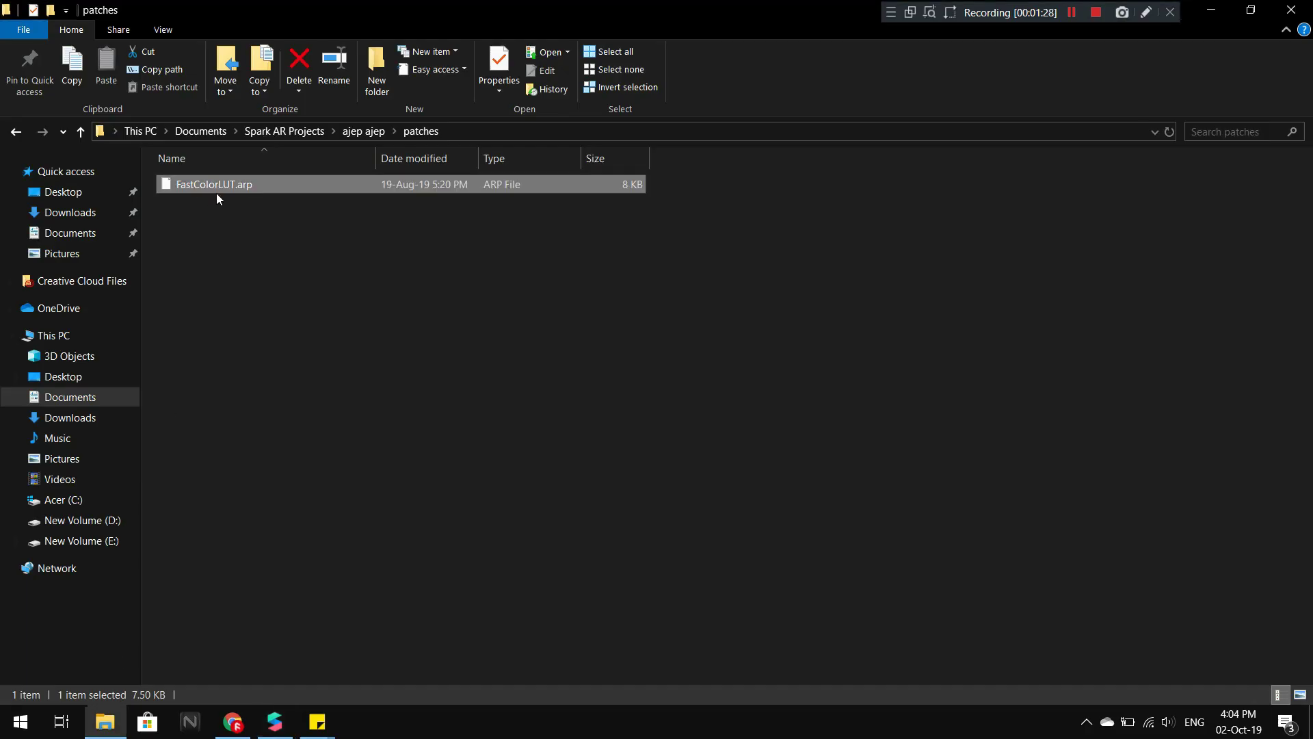
pyautogui.moveTo(218, 198); pyautogui.dragTo(286, 723)
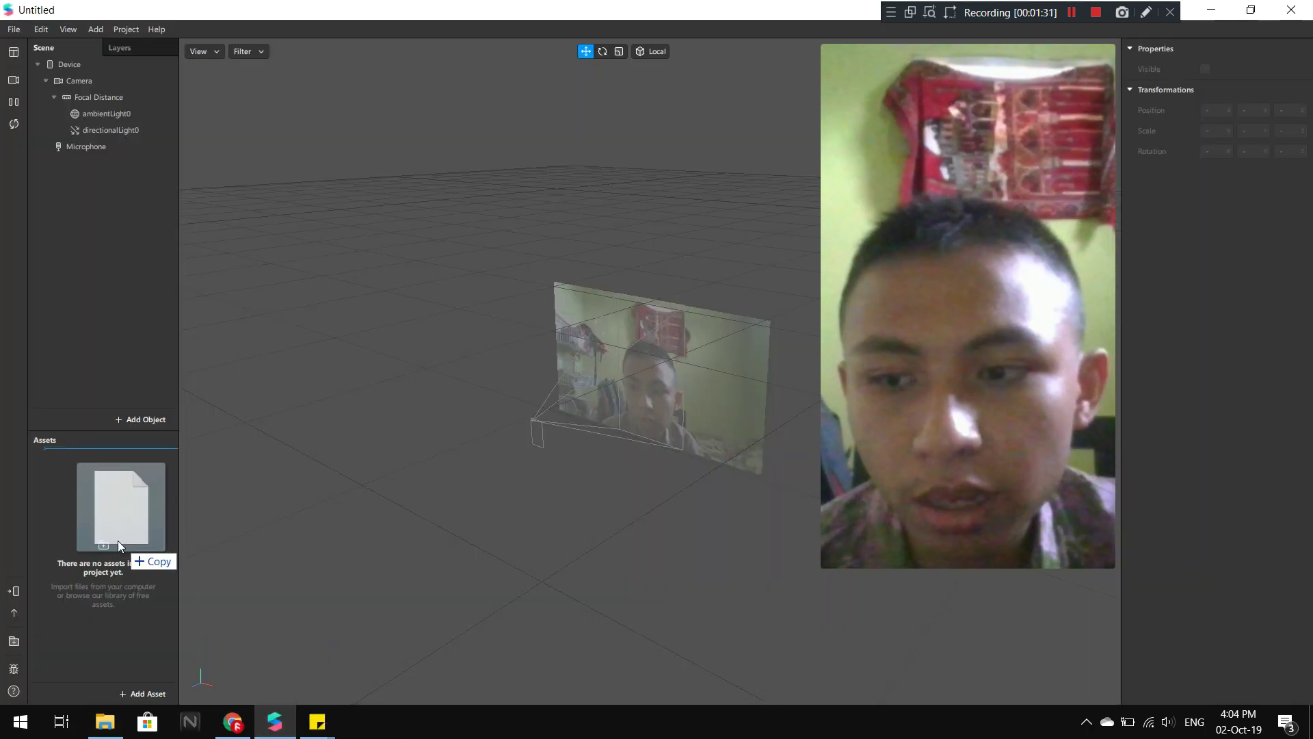
pyautogui.moveTo(286, 724); pyautogui.dragTo(119, 534)
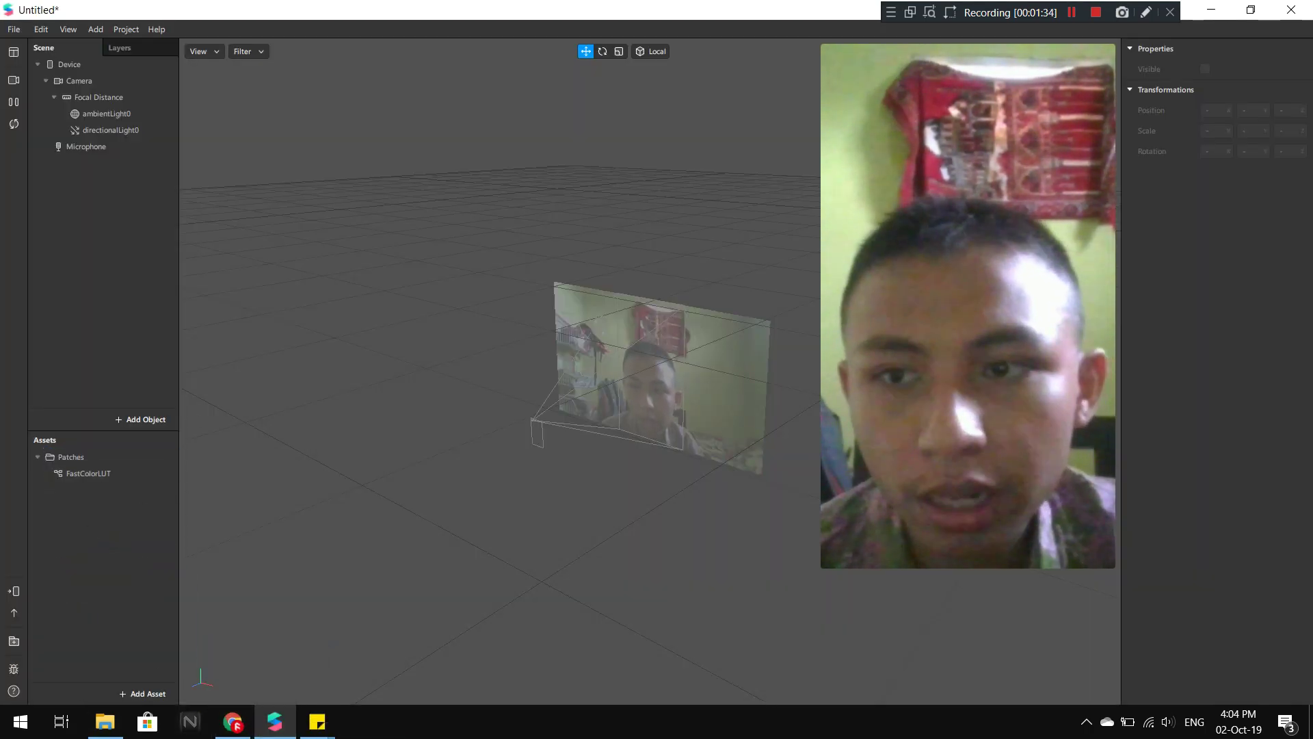
pyautogui.click(230, 729)
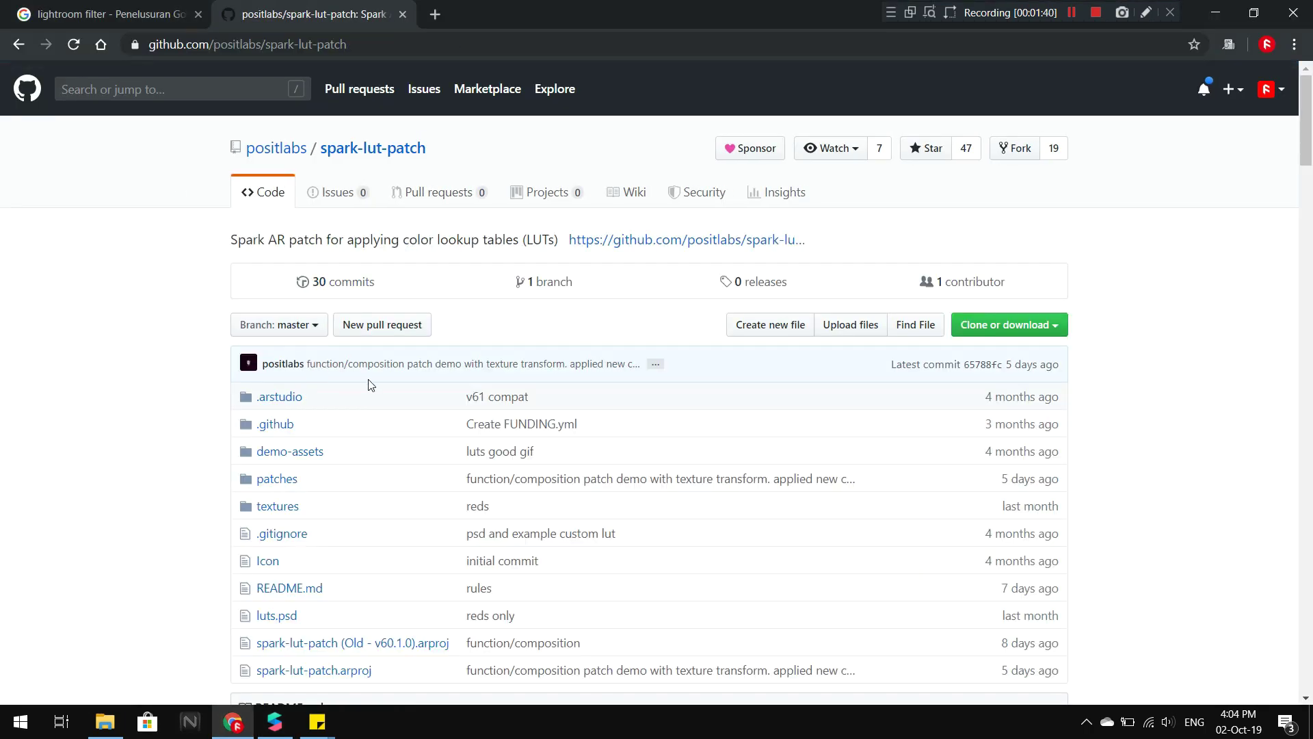
# Replace the lightroom filter Google Images query with a 'color lut' search
pyautogui.click(136, 6)
pyautogui.tripleClick(277, 104)
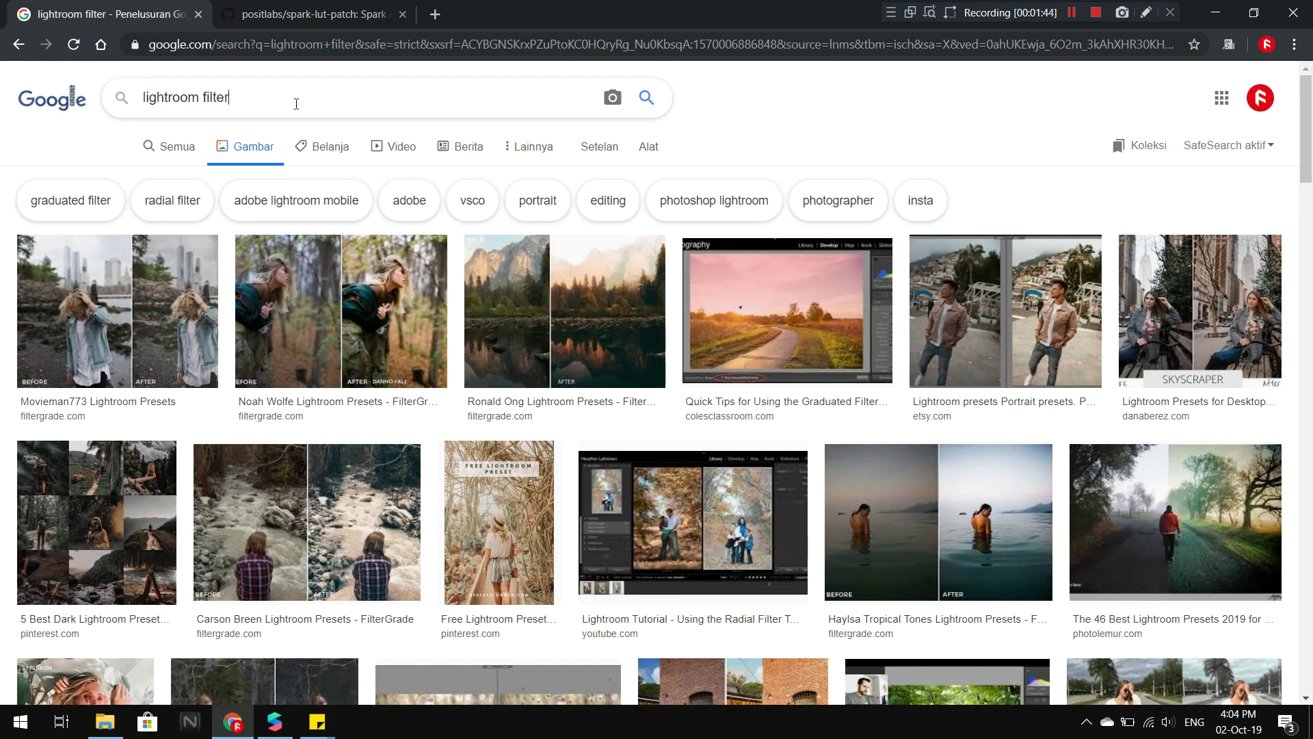
pyautogui.scroll(-3, 911, 534)
pyautogui.scroll(3, 911, 535)
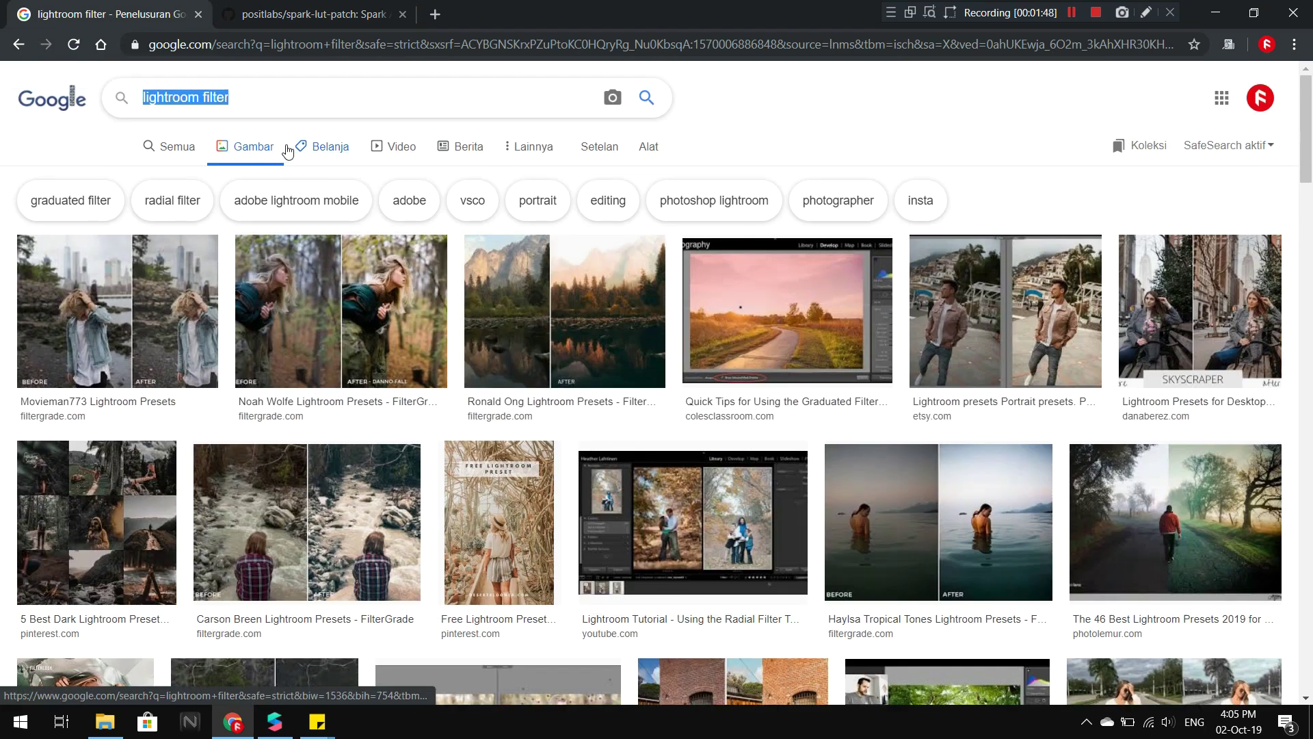
pyautogui.write('color lut')
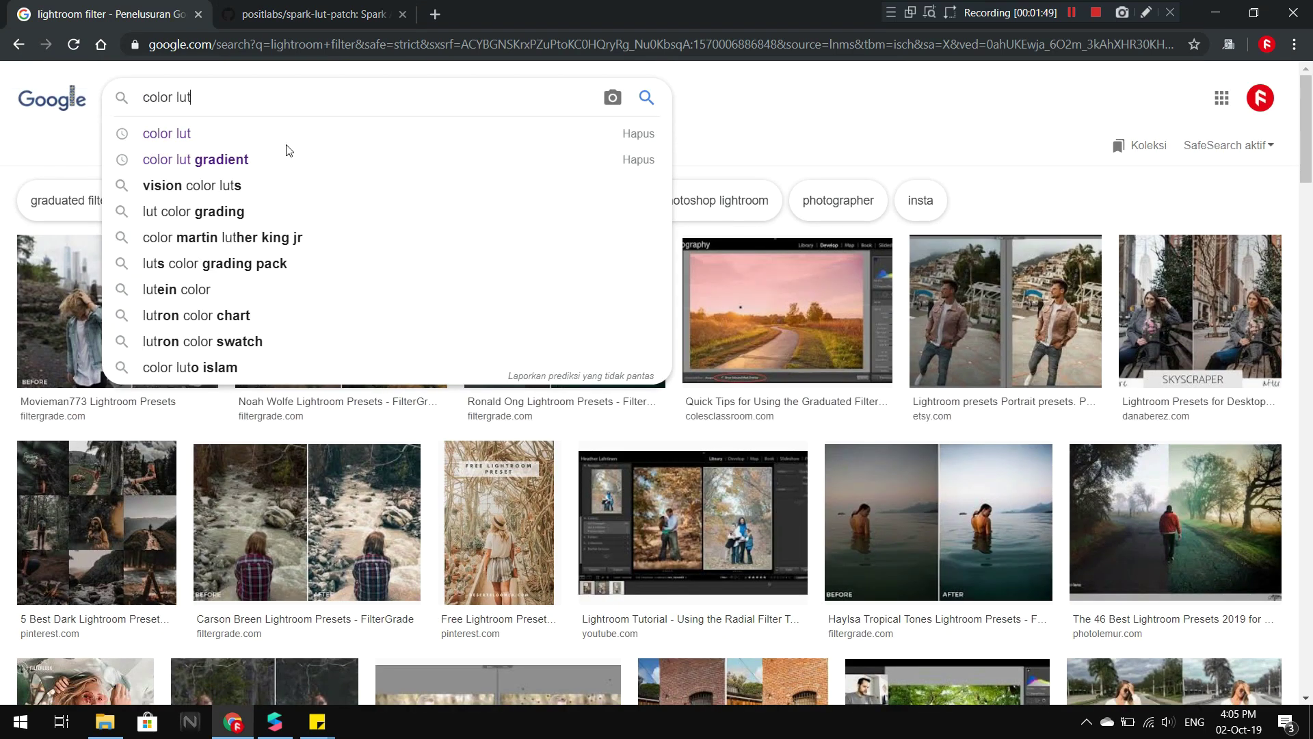
pyautogui.press('Return')
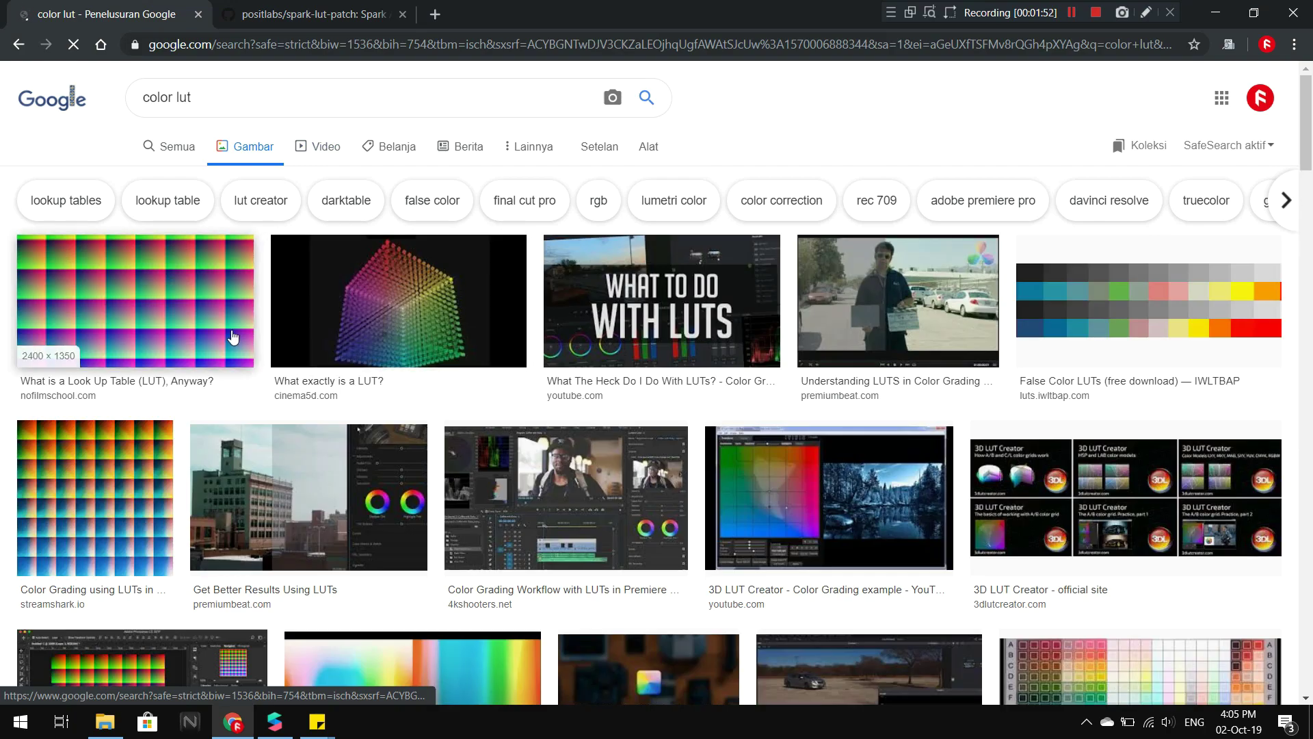
# Preview the 'Convert a CUBE or 3DL LUT to a PNG Image' result
pyautogui.scroll(-1, 163, 417)
pyautogui.scroll(-3, 188, 347)
pyautogui.scroll(4, 189, 347)
pyautogui.scroll(-5, 145, 368)
pyautogui.click(145, 368)
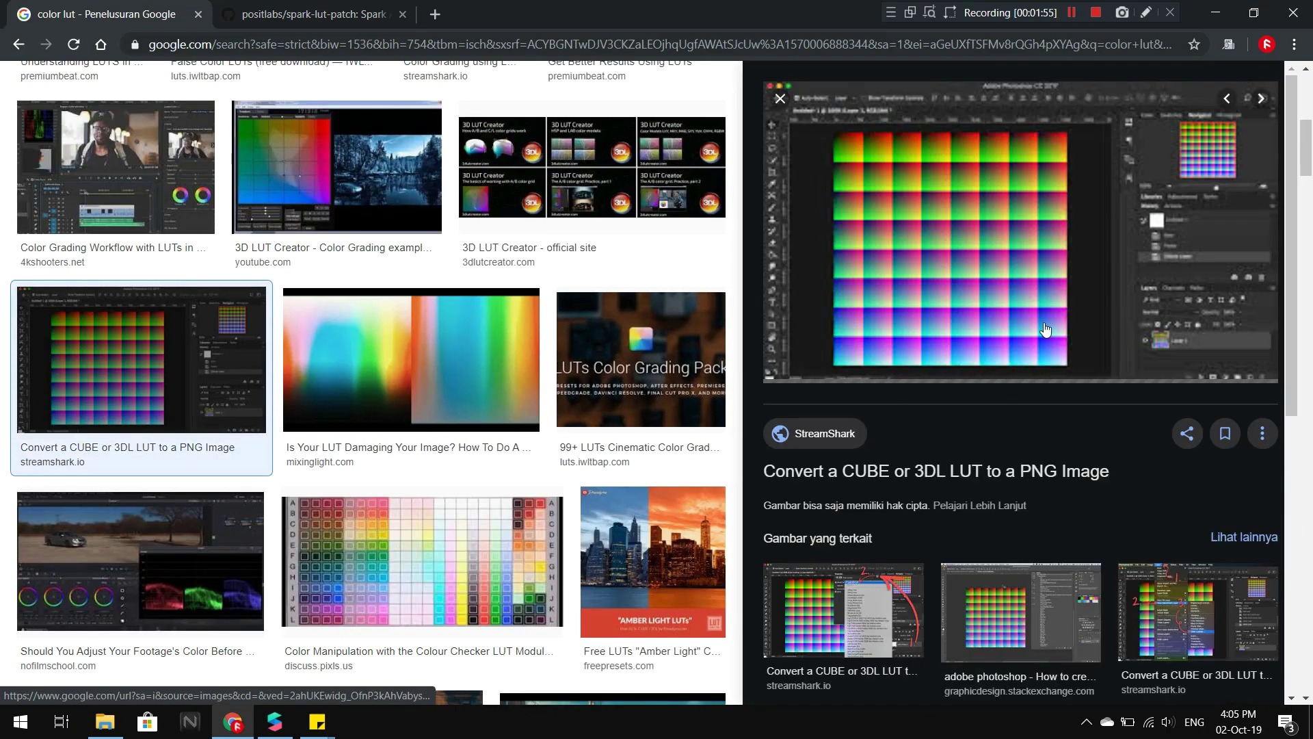
# Glance at the GitHub repo, then take File Explorer back up to the ajep ajep folder
pyautogui.hotkey('ctrl', 'Tab')
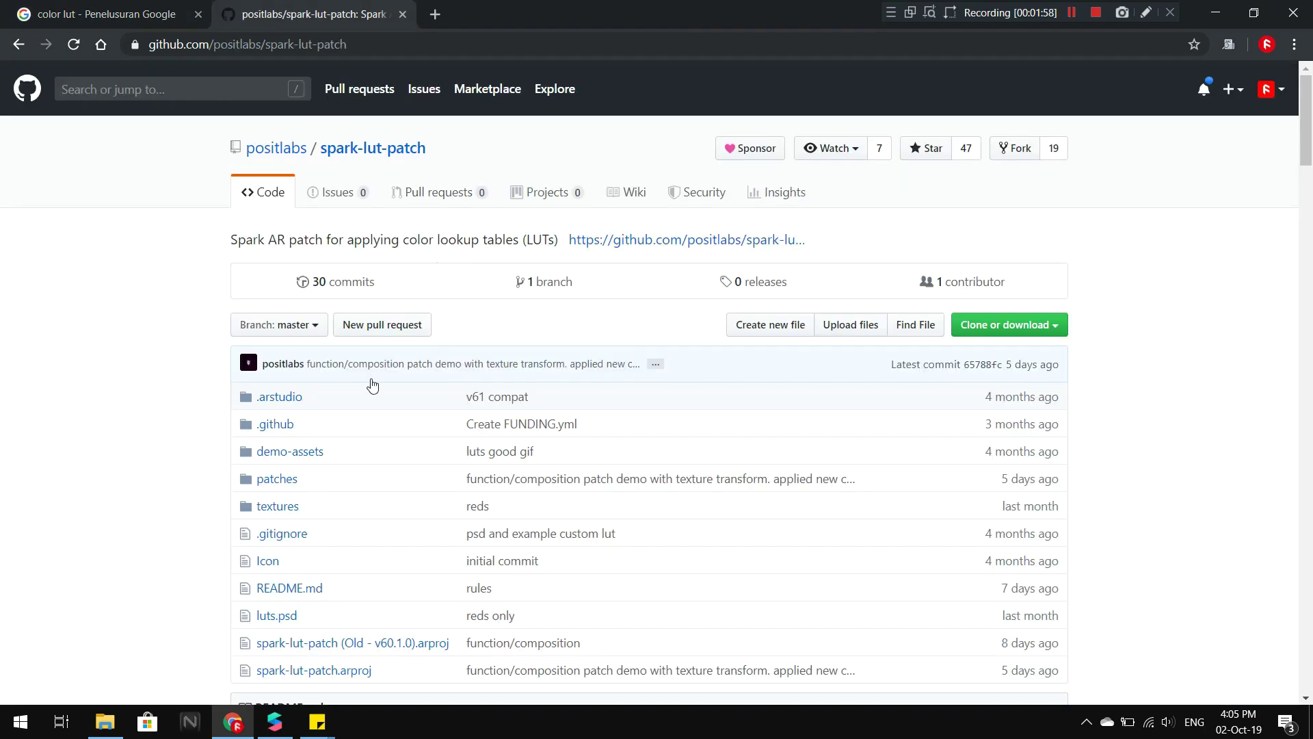
pyautogui.scroll(-1, 333, 474)
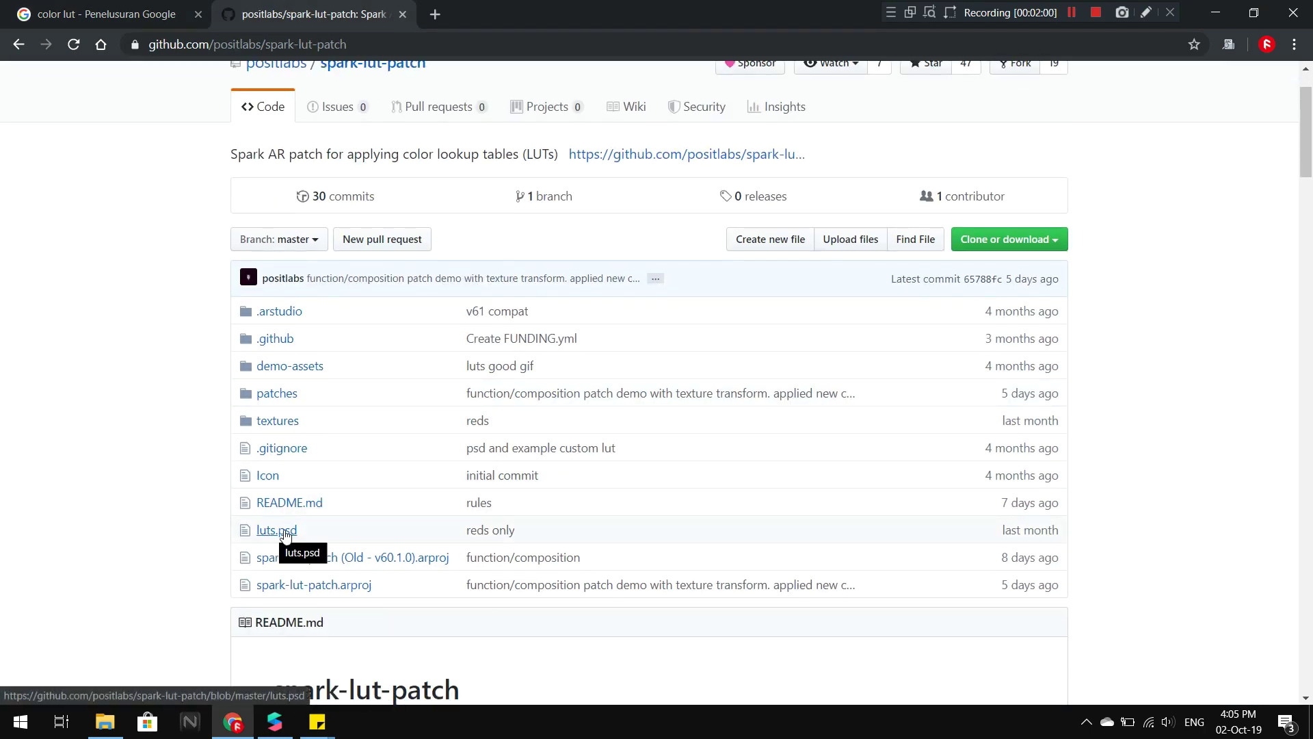
pyautogui.click(104, 721)
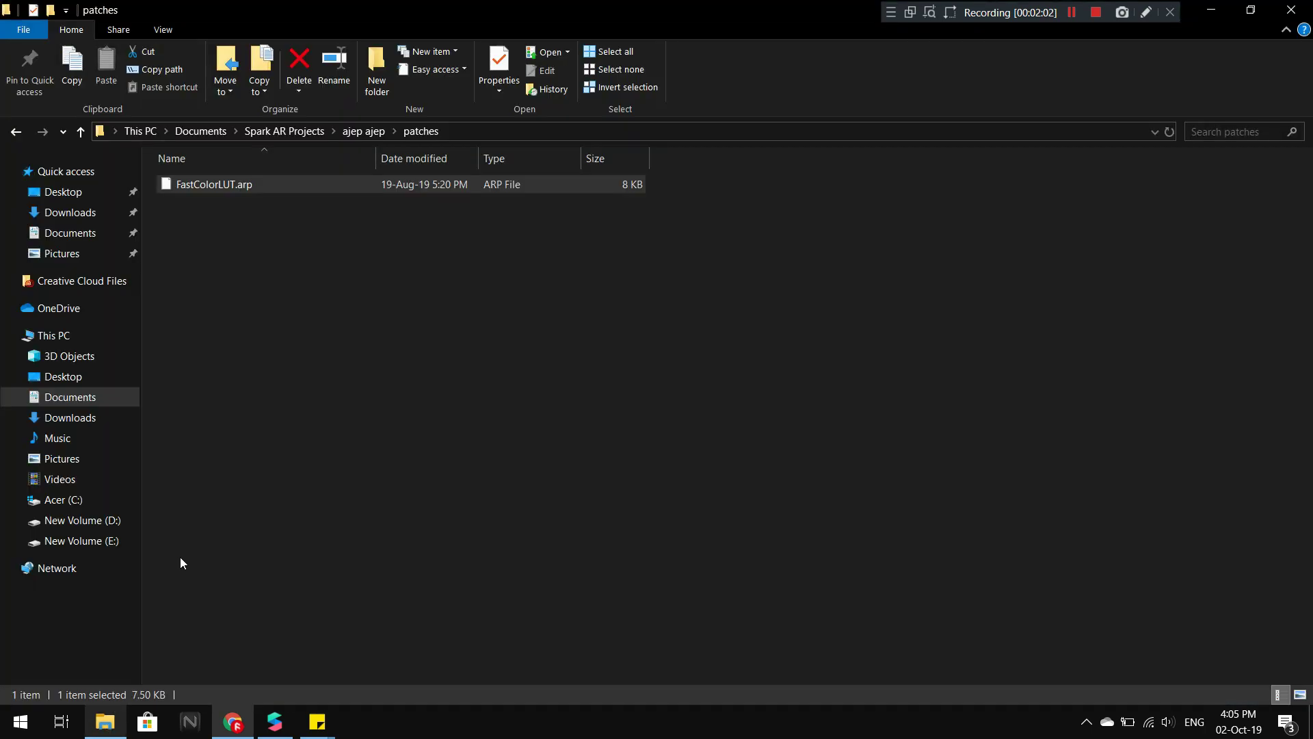
pyautogui.click(14, 137)
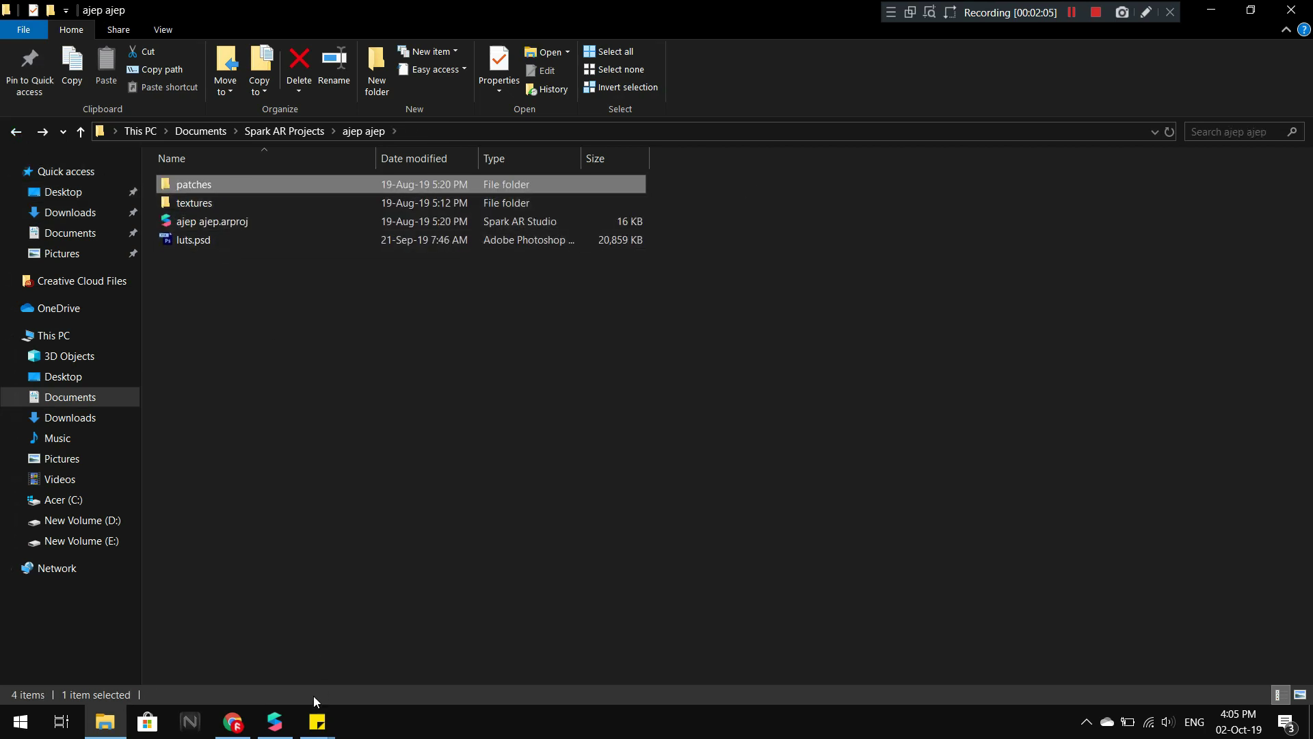
# Reselect the repository description, close the Google Images LUT preview, and return to GitHub
pyautogui.click(232, 724)
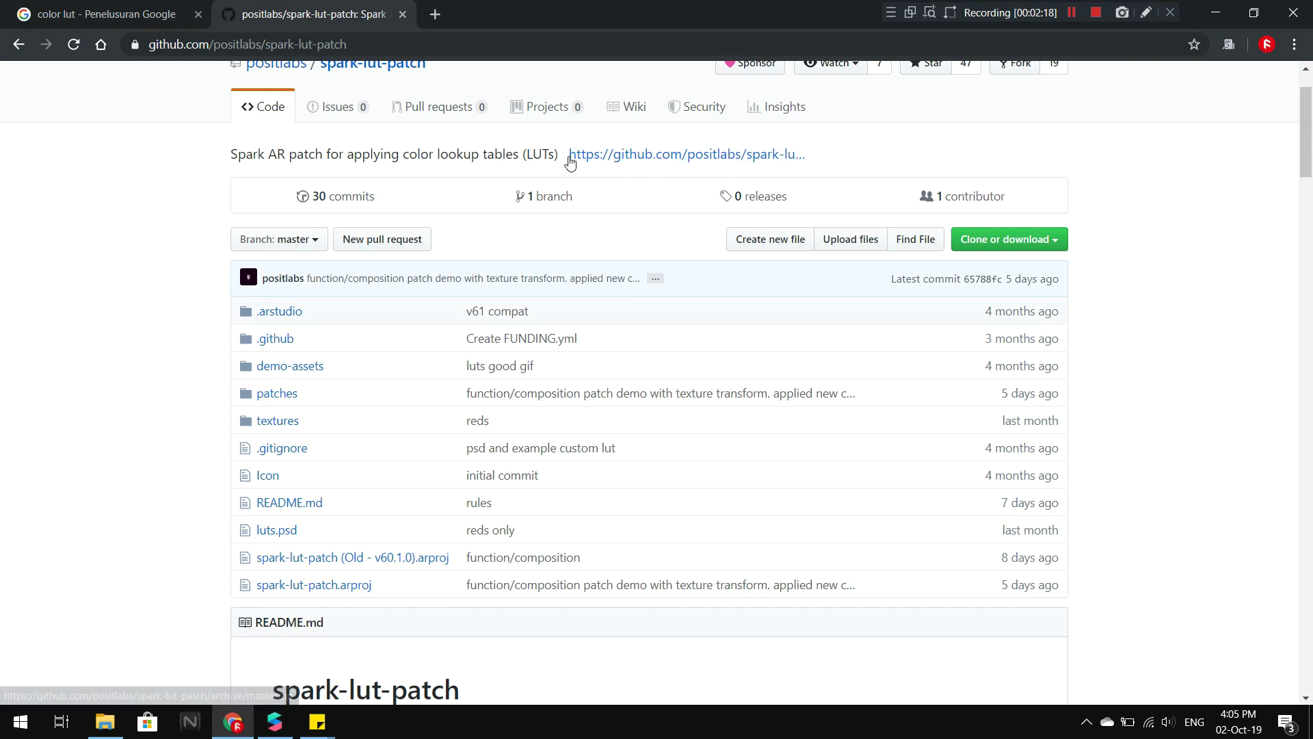
pyautogui.moveTo(303, 143); pyautogui.dragTo(548, 147)
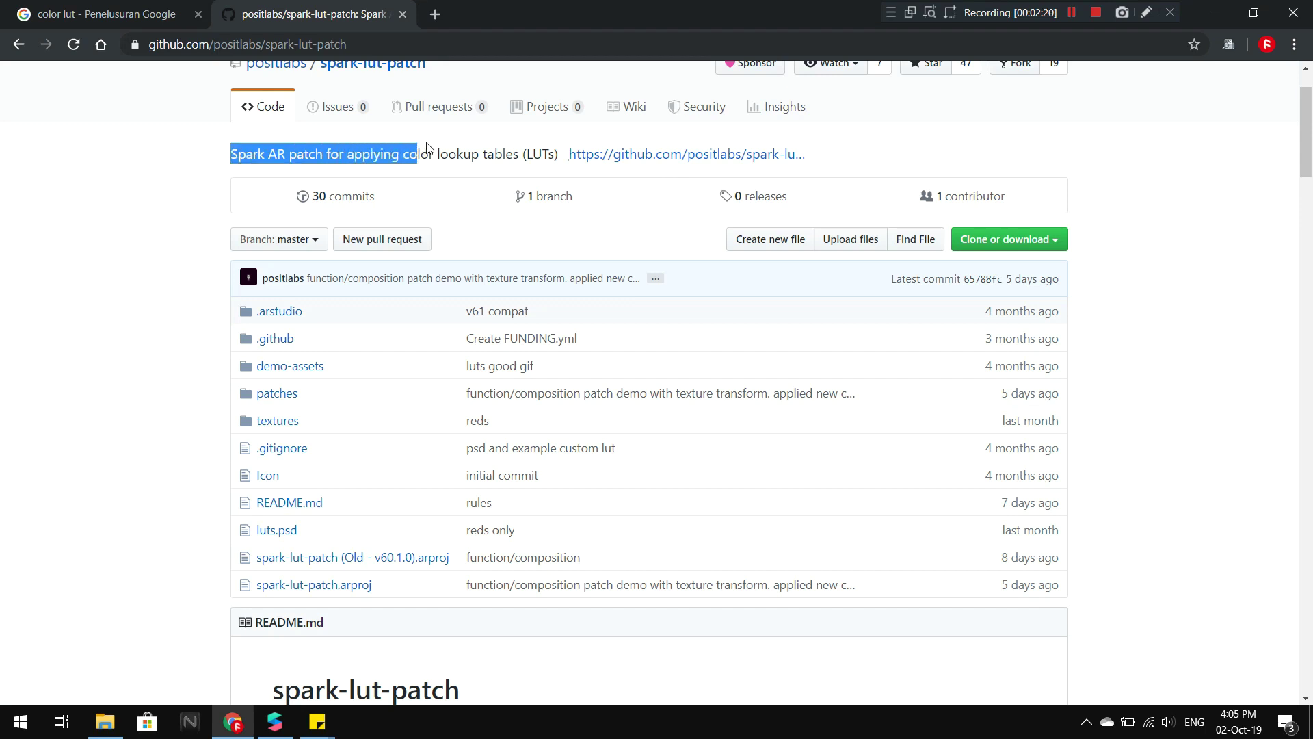
pyautogui.click(51, 8)
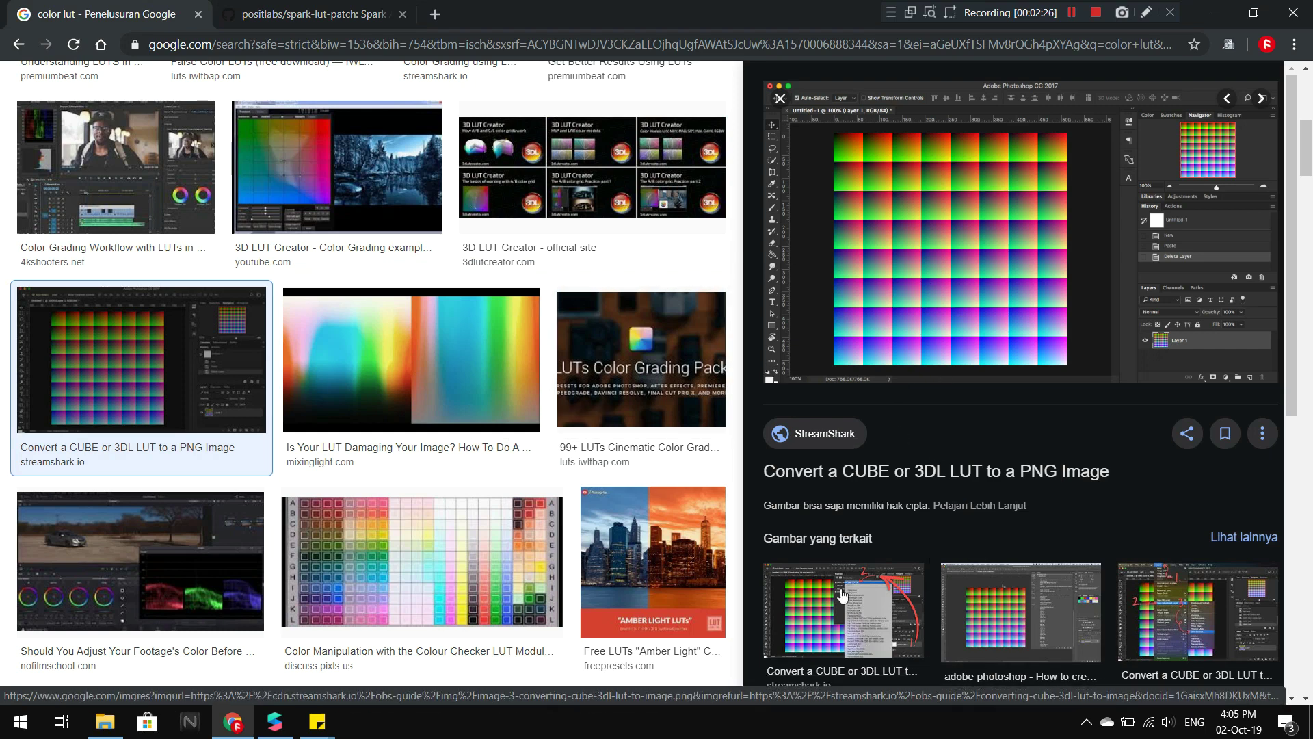
pyautogui.click(779, 98)
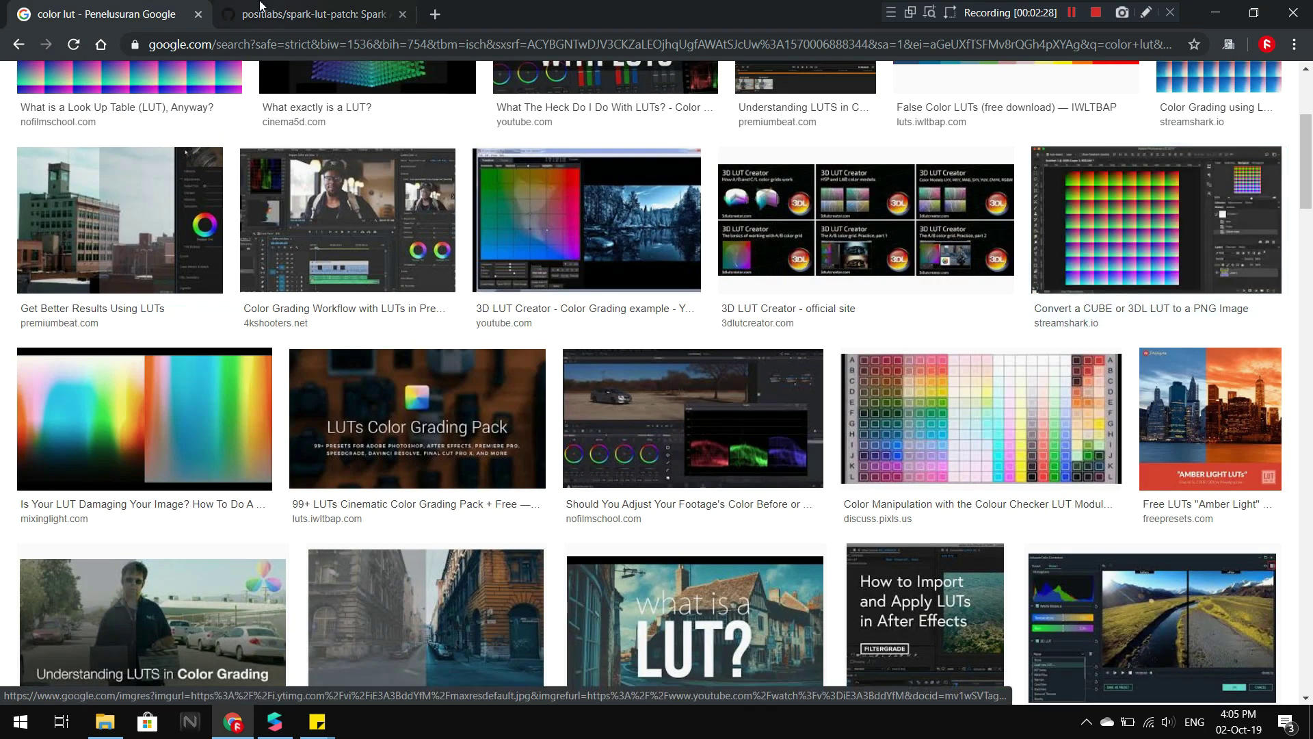
pyautogui.click(274, 14)
# Open the project's textures folder and step back and forth through the color lut search history
pyautogui.click(118, 726)
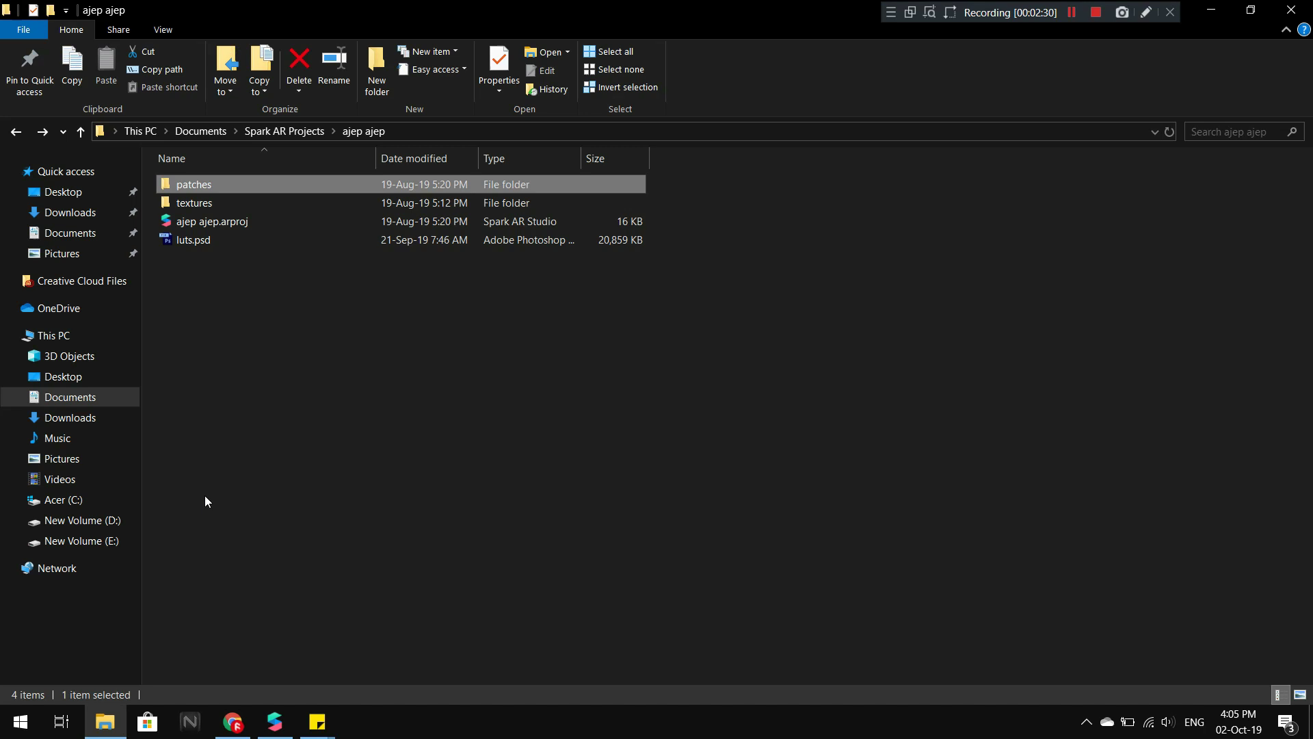
pyautogui.click(199, 204)
pyautogui.doubleClick(199, 204)
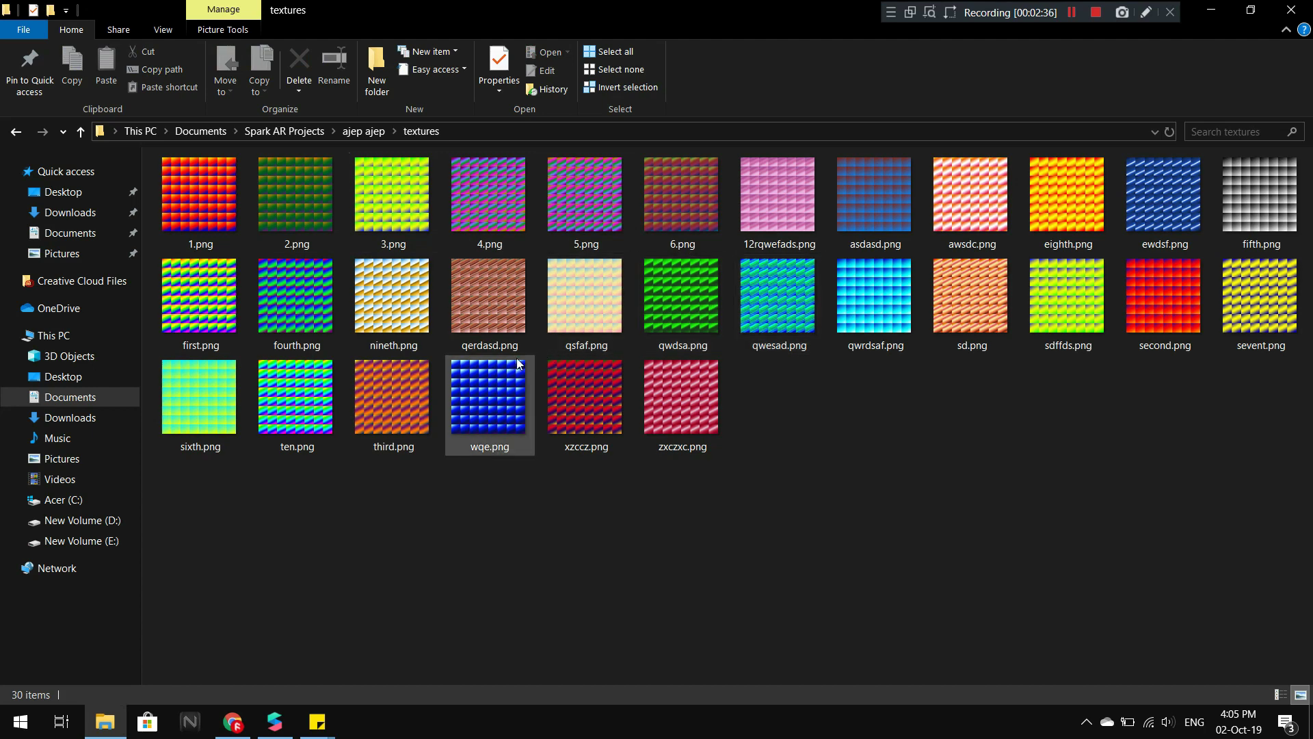
pyautogui.click(232, 722)
pyautogui.click(103, 13)
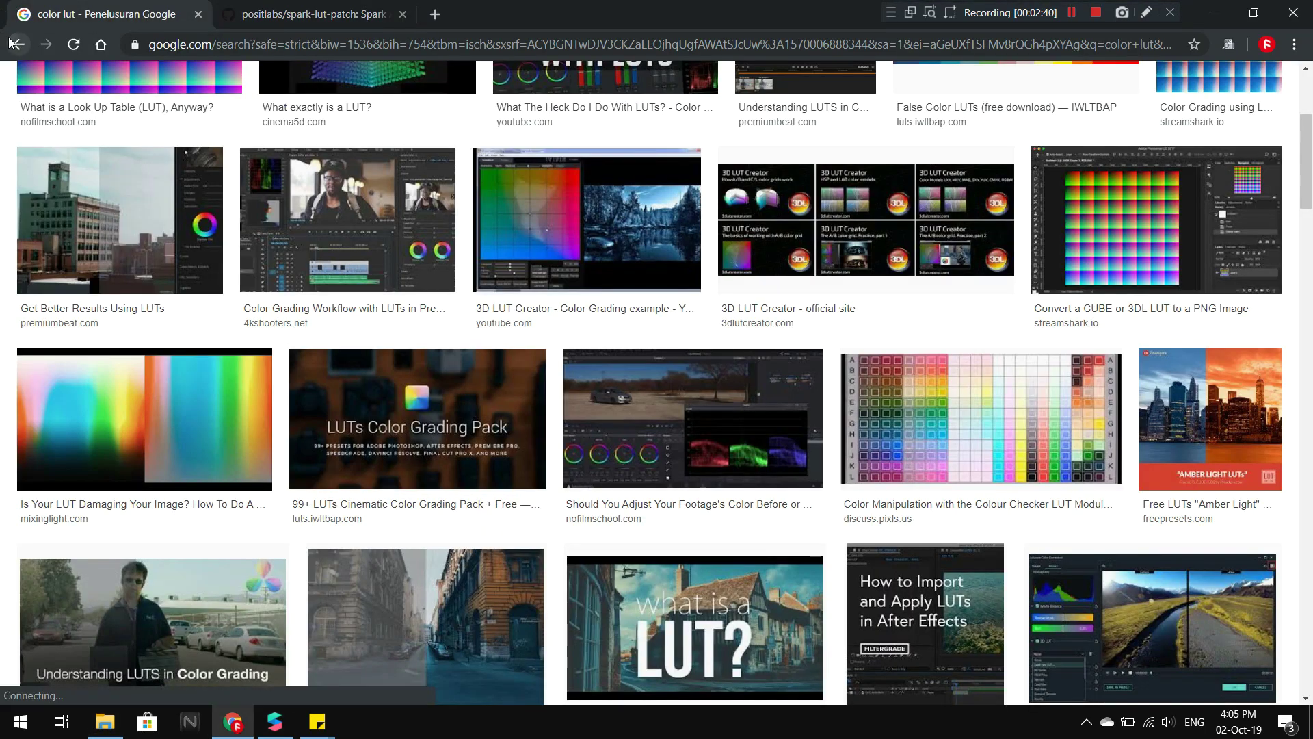
pyautogui.click(10, 44)
pyautogui.click(18, 44)
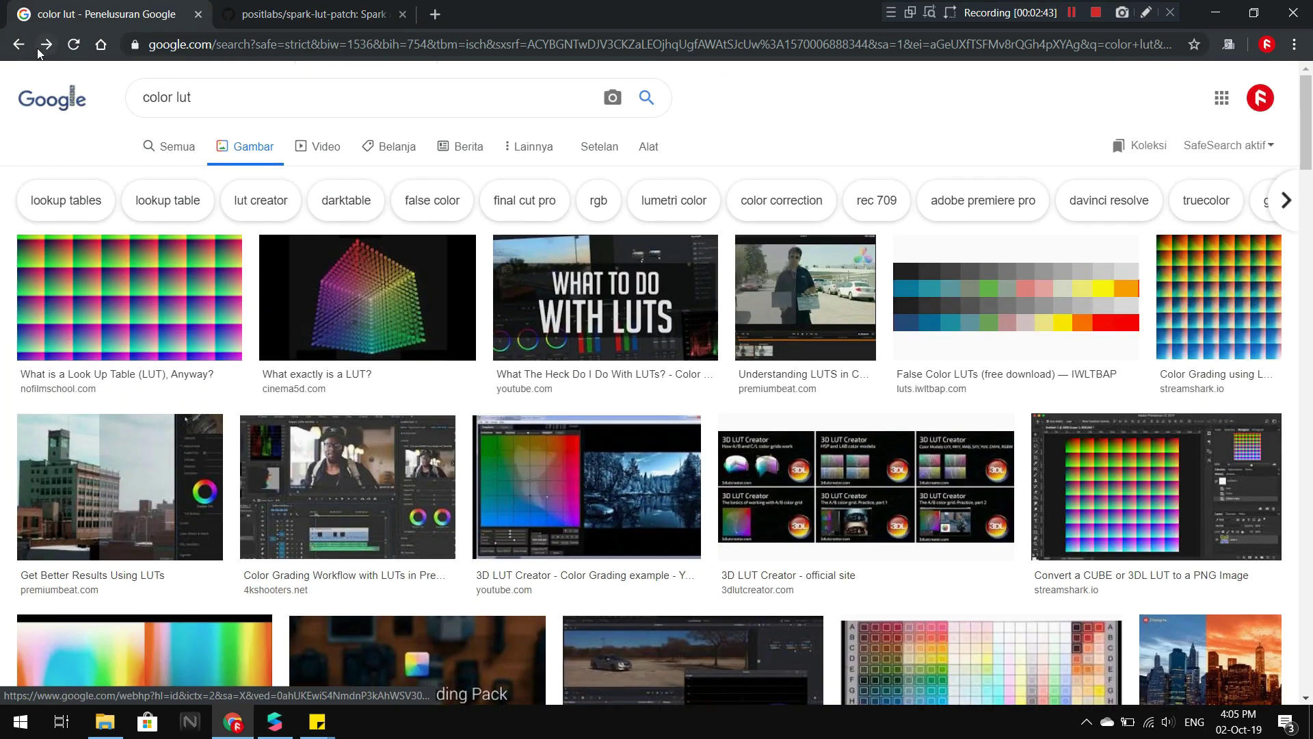
pyautogui.click(39, 52)
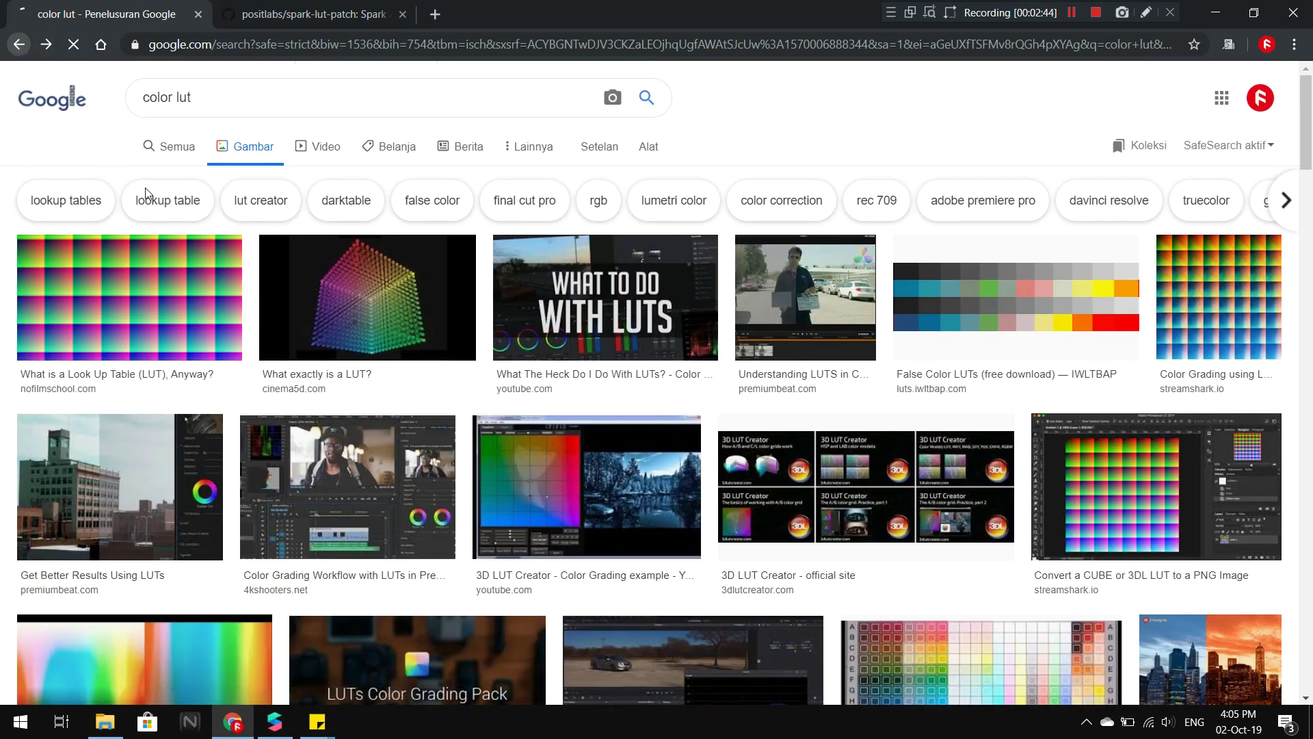
# Import 1.png from the textures folder into Spark AR's Assets as texture 1
pyautogui.click(274, 726)
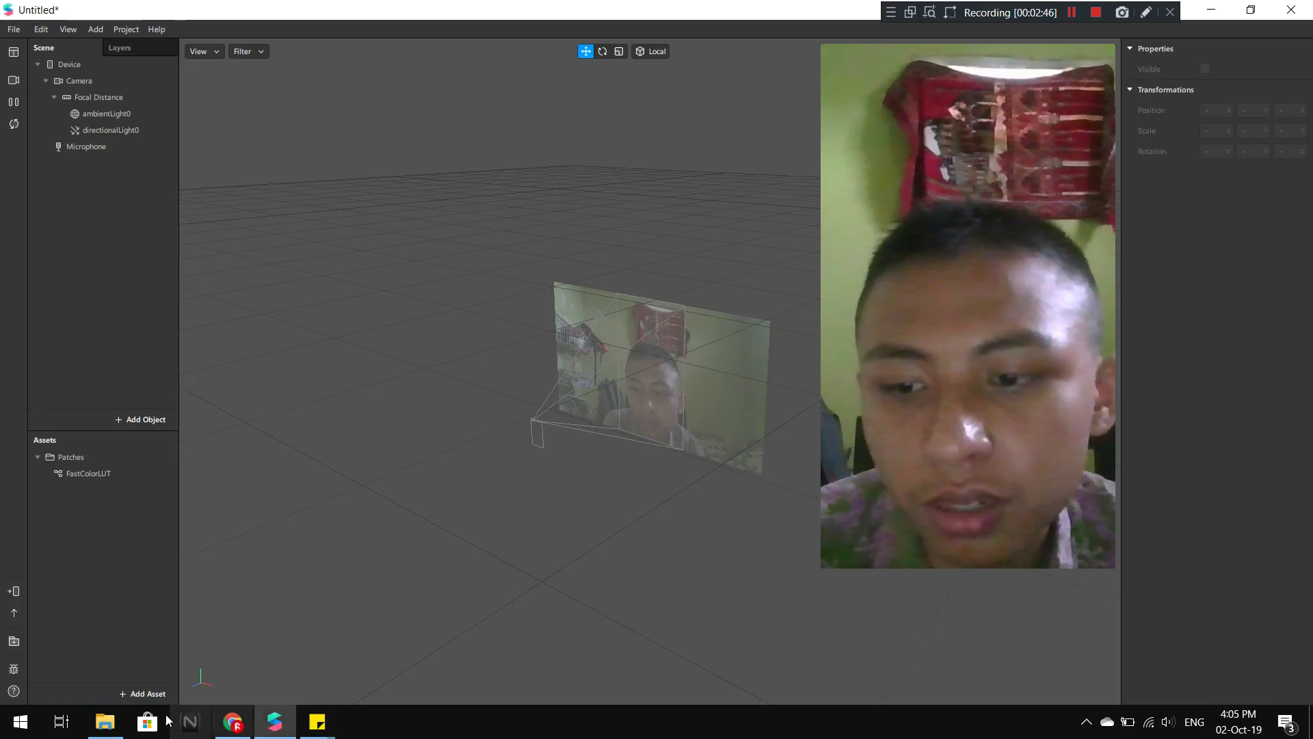
pyautogui.click(105, 721)
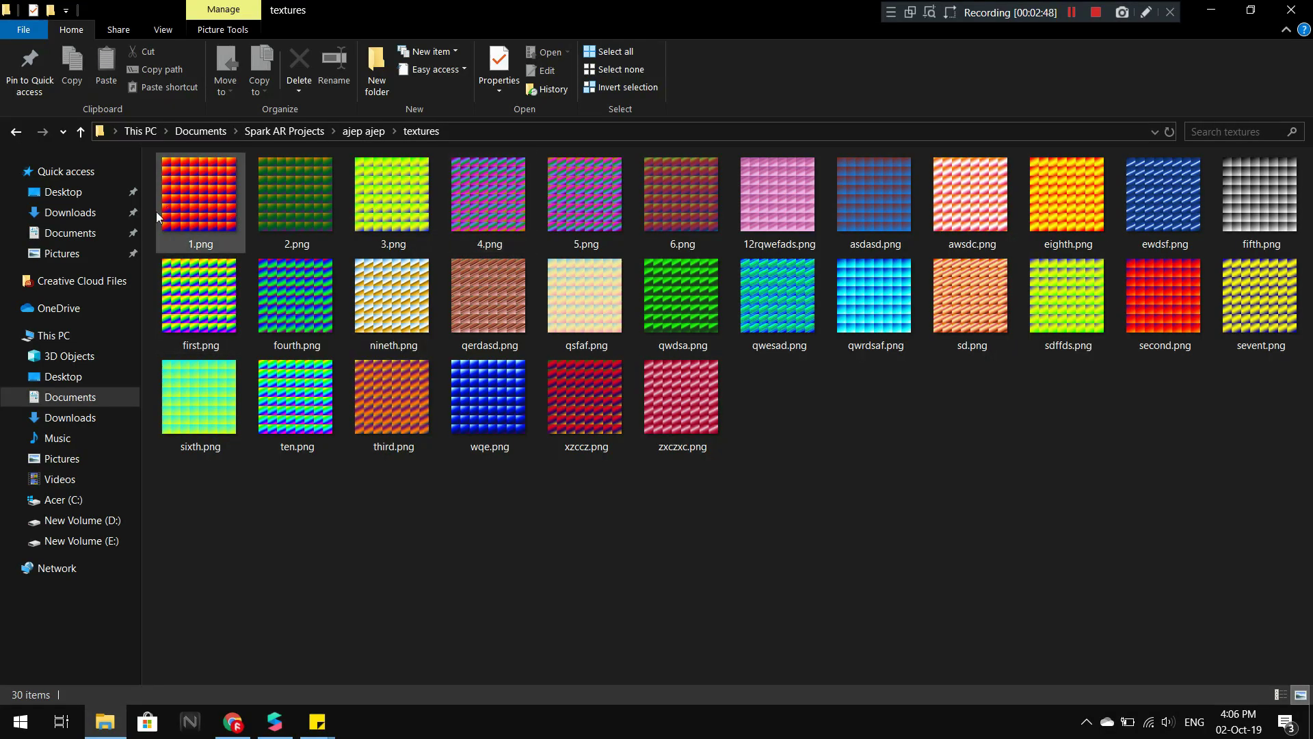
pyautogui.moveTo(199, 199); pyautogui.dragTo(298, 514)
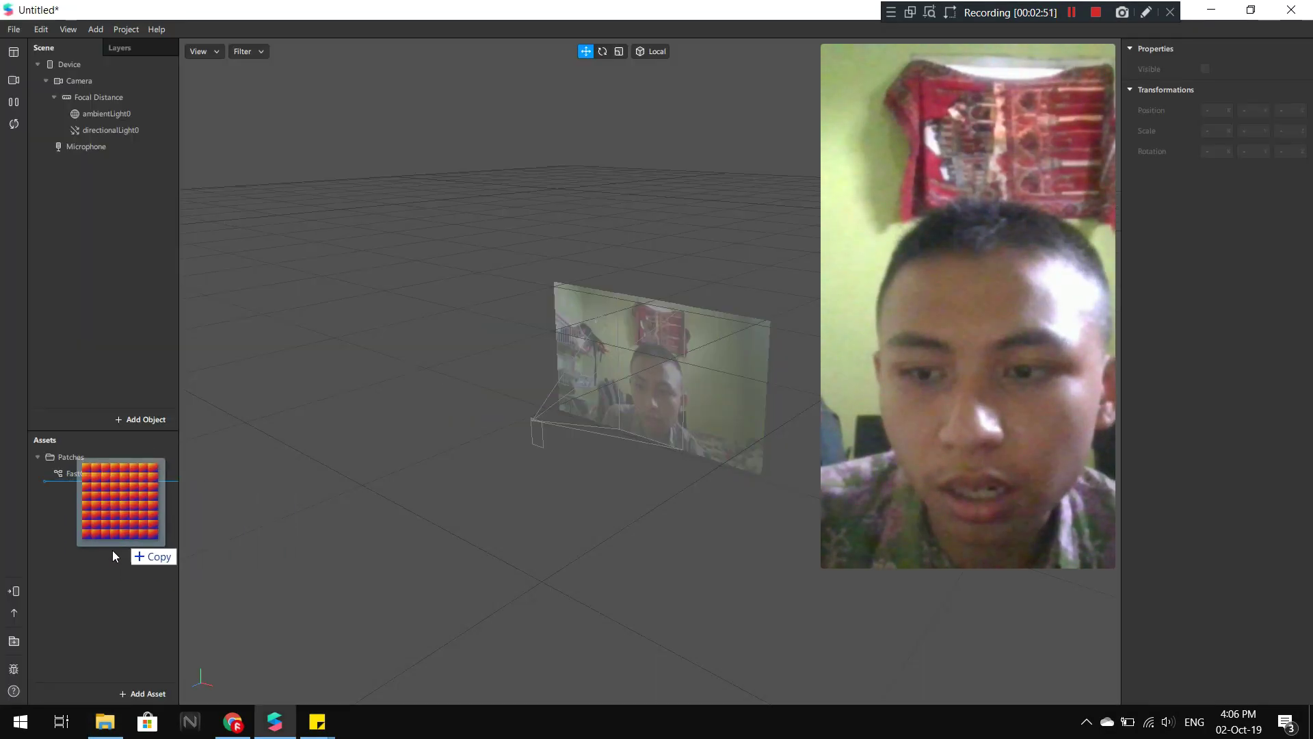
pyautogui.moveTo(297, 511); pyautogui.dragTo(102, 539)
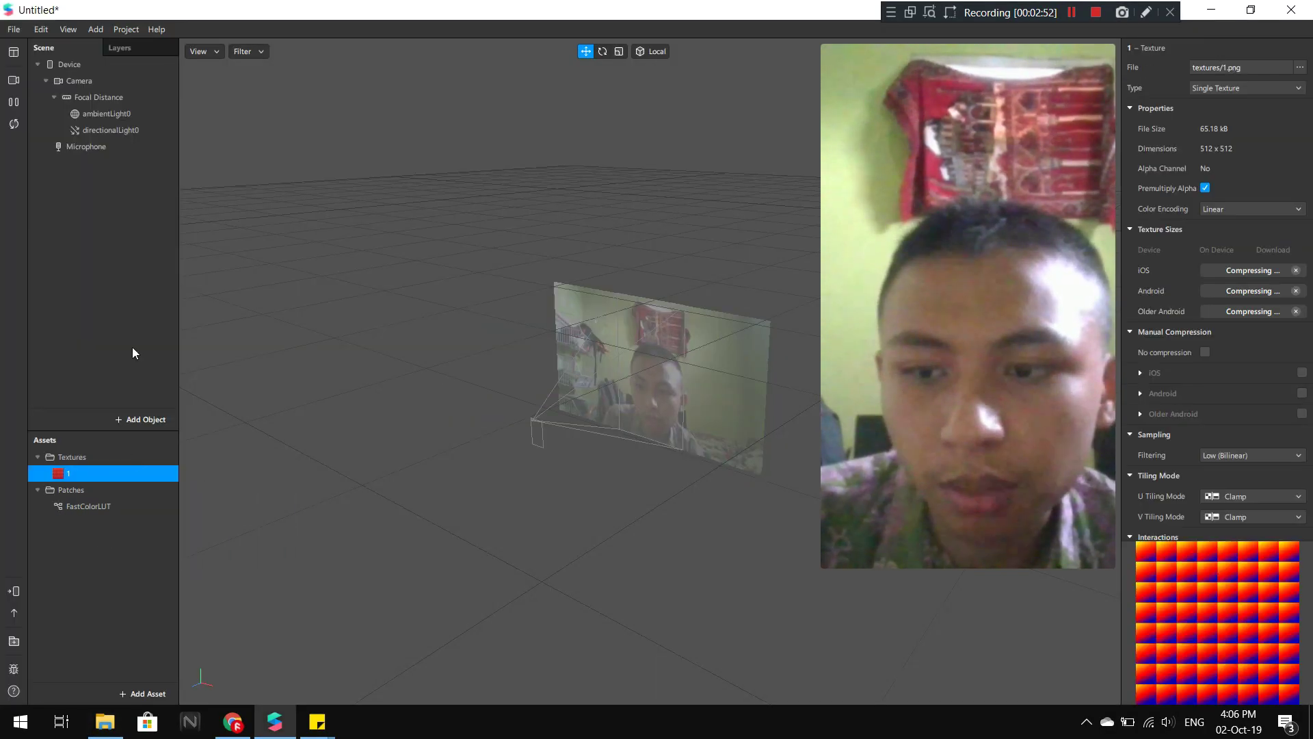
pyautogui.click(100, 100)
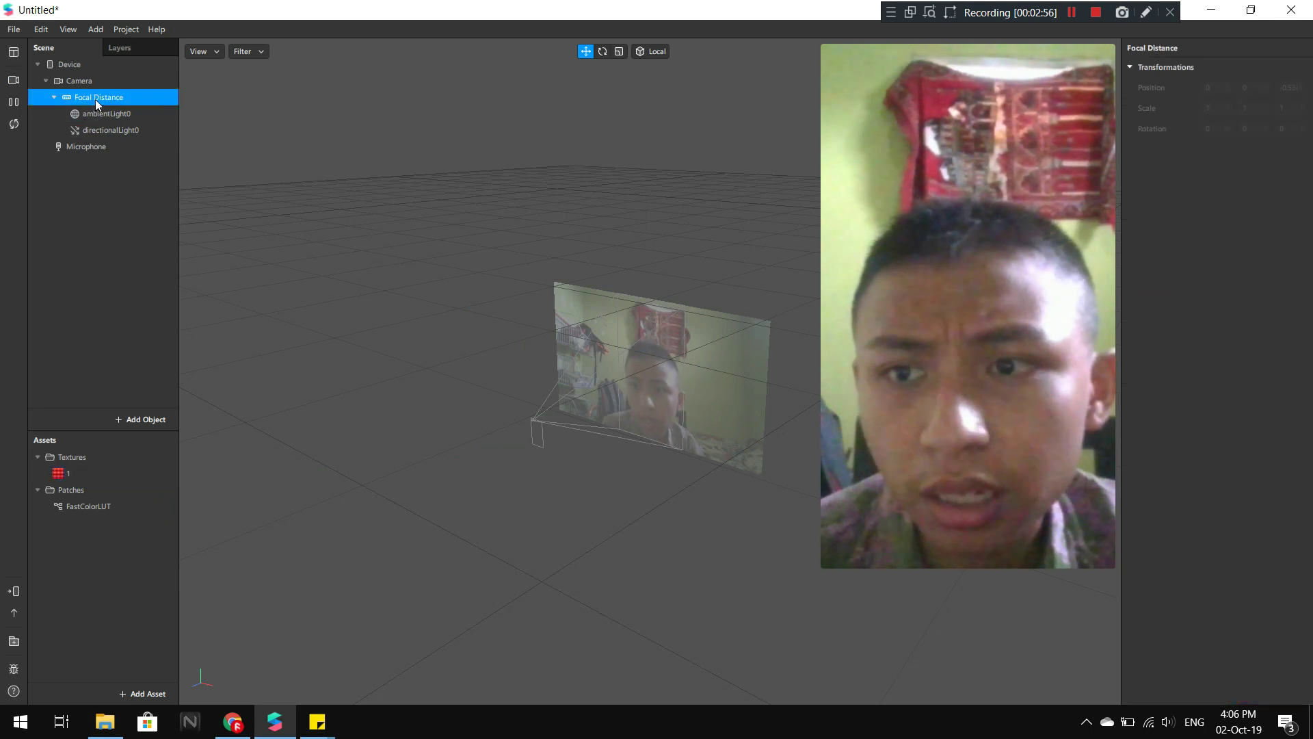
pyautogui.rightClick(96, 100)
# Add canvas0 under Focal Distance and a rectangle0 inside it
pyautogui.moveTo(175, 113)
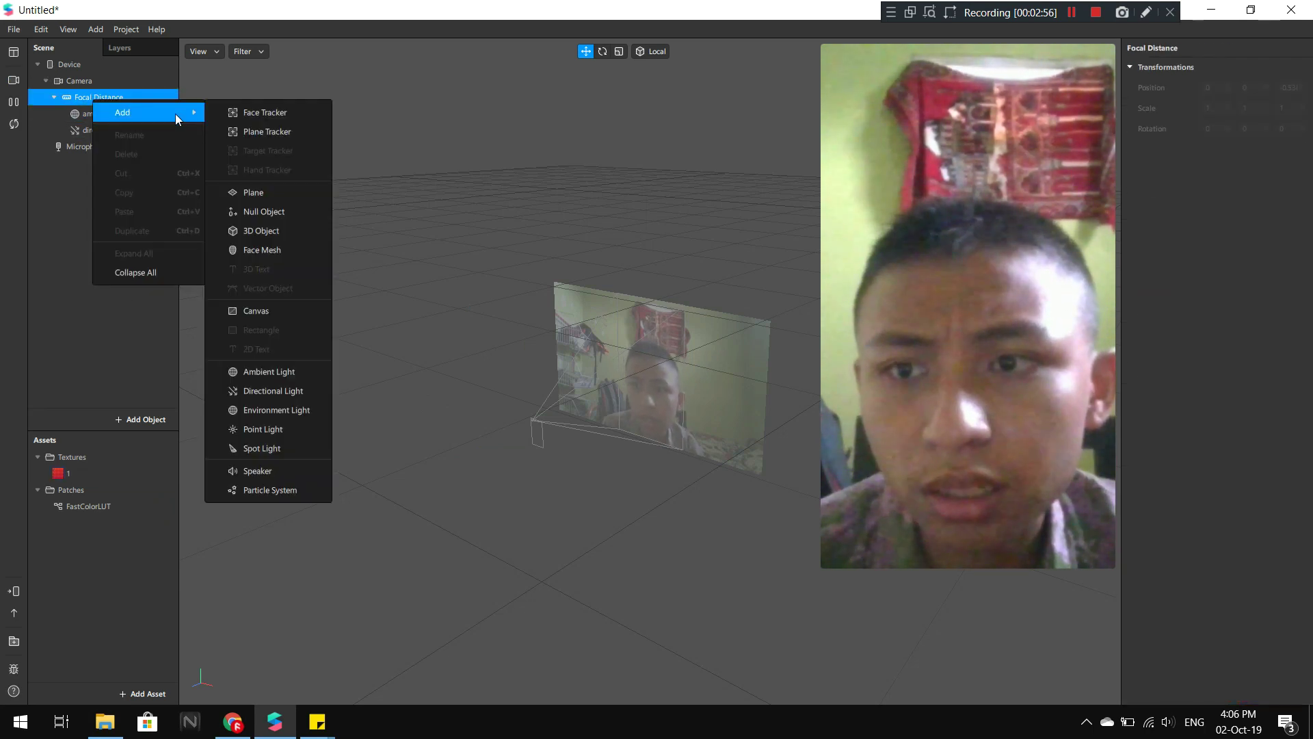
pyautogui.click(266, 314)
pyautogui.rightClick(100, 149)
pyautogui.moveTo(210, 162)
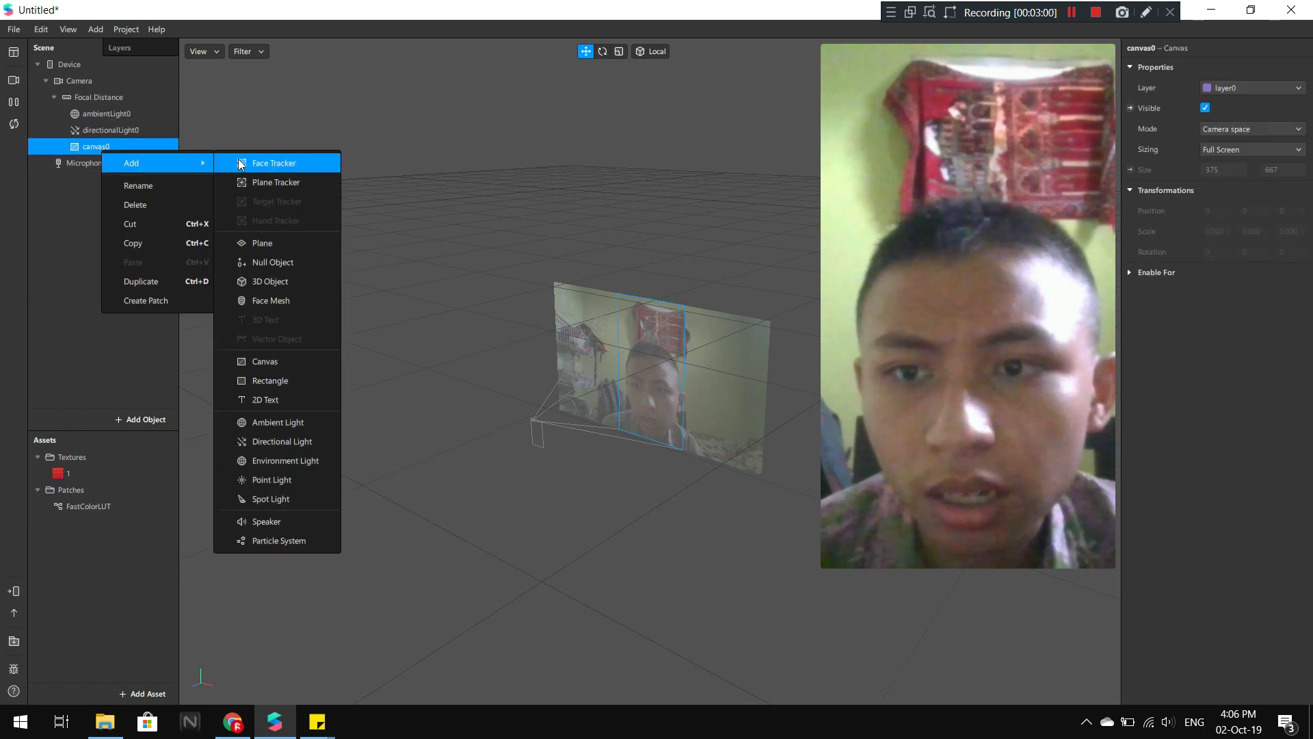
pyautogui.click(268, 386)
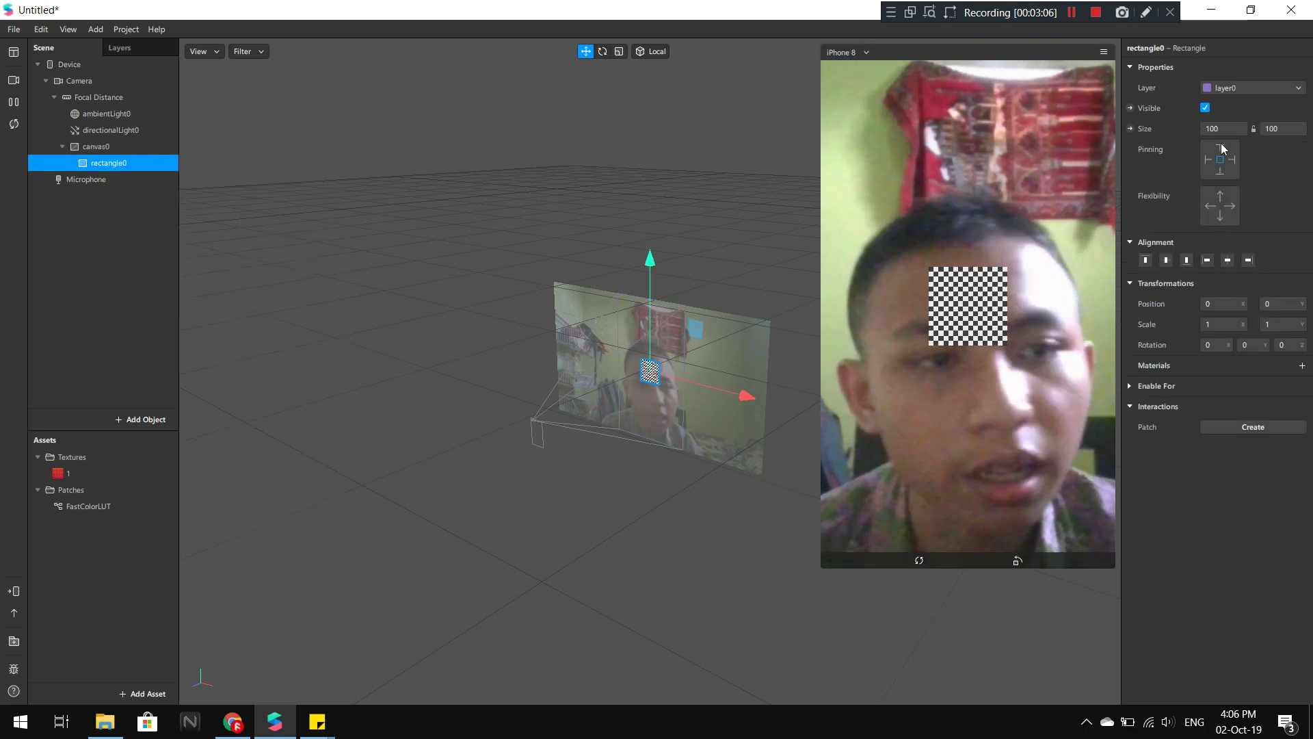
# Set rectangle0's size to 375 × 667 and show the Patch Editor
pyautogui.doubleClick(1235, 130)
pyautogui.write('375')
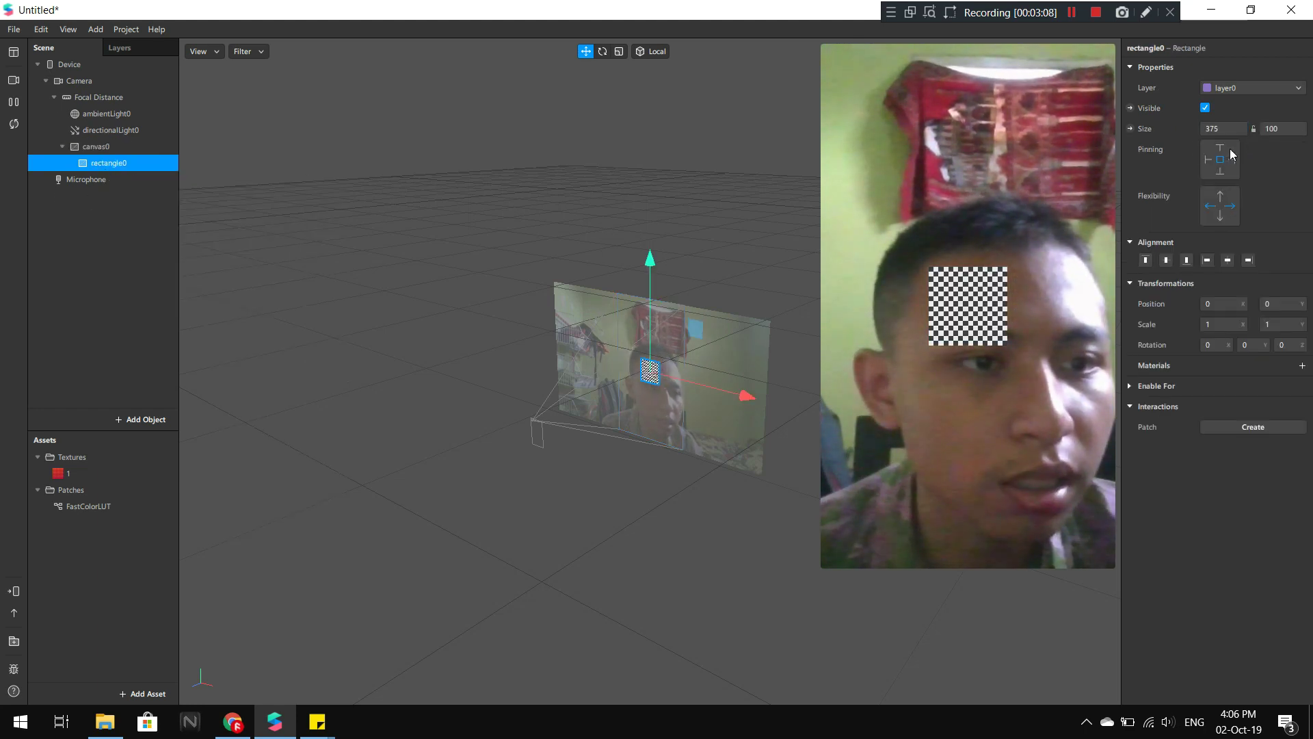
pyautogui.press('Return')
pyautogui.doubleClick(1279, 129)
pyautogui.write('667')
pyautogui.press('Return')
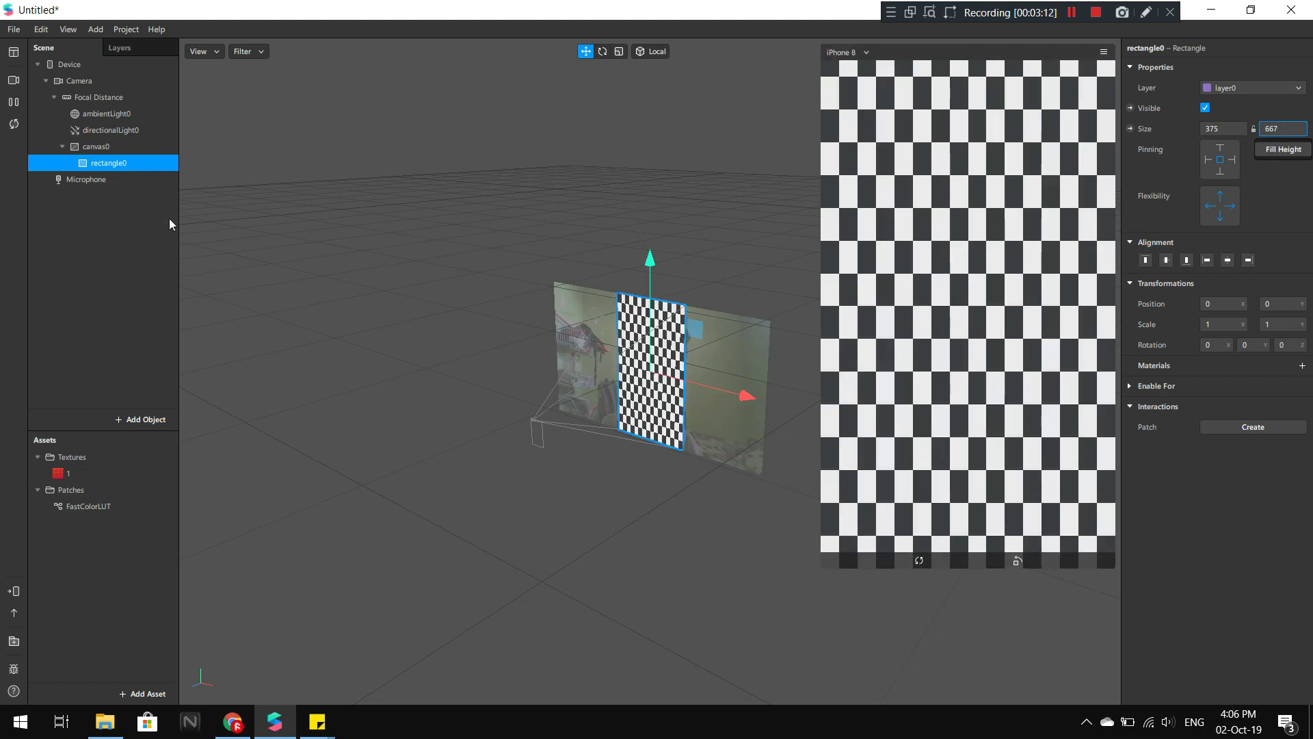
pyautogui.click(68, 30)
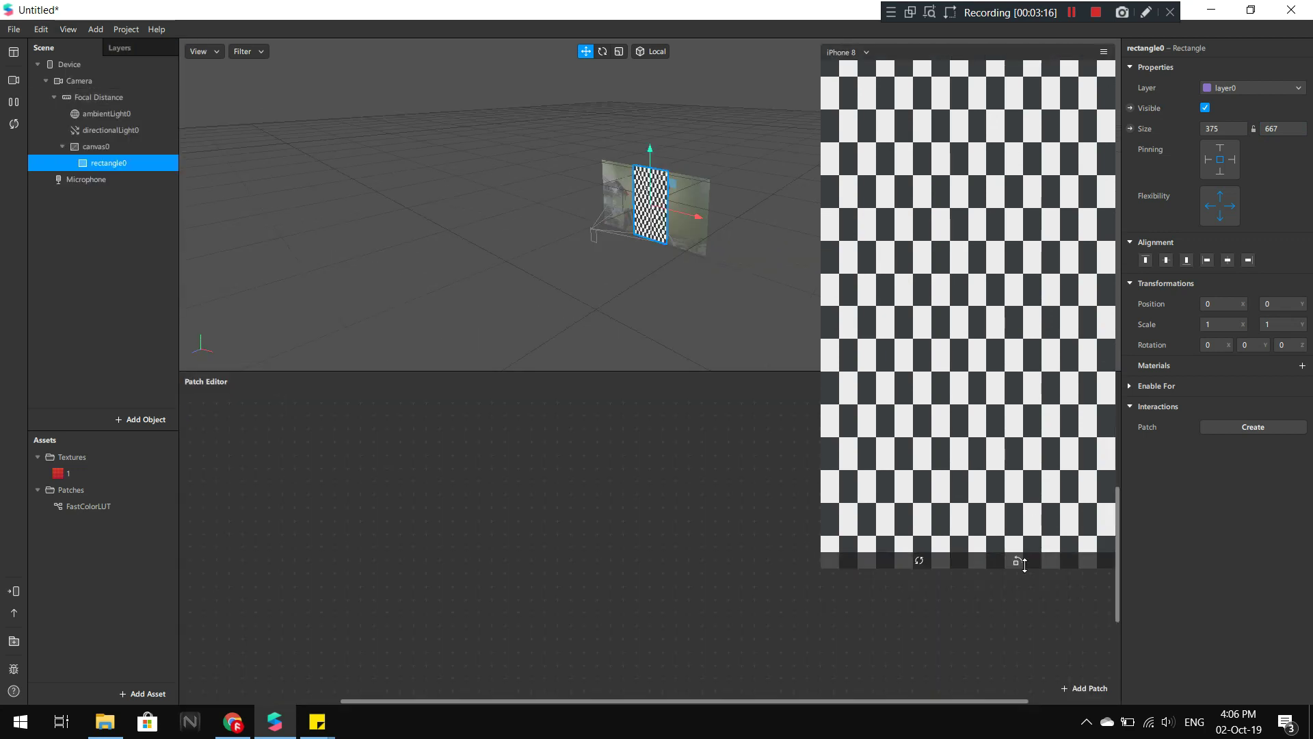
# Shrink the simulator and drop the FastColorLUT patch into the Patch Editor
pyautogui.click(1020, 562)
pyautogui.moveTo(84, 506)
pyautogui.mouseDown()
pyautogui.moveTo(460, 532)
pyautogui.moveTo(519, 520)
pyautogui.mouseUp()
pyautogui.click(114, 166)
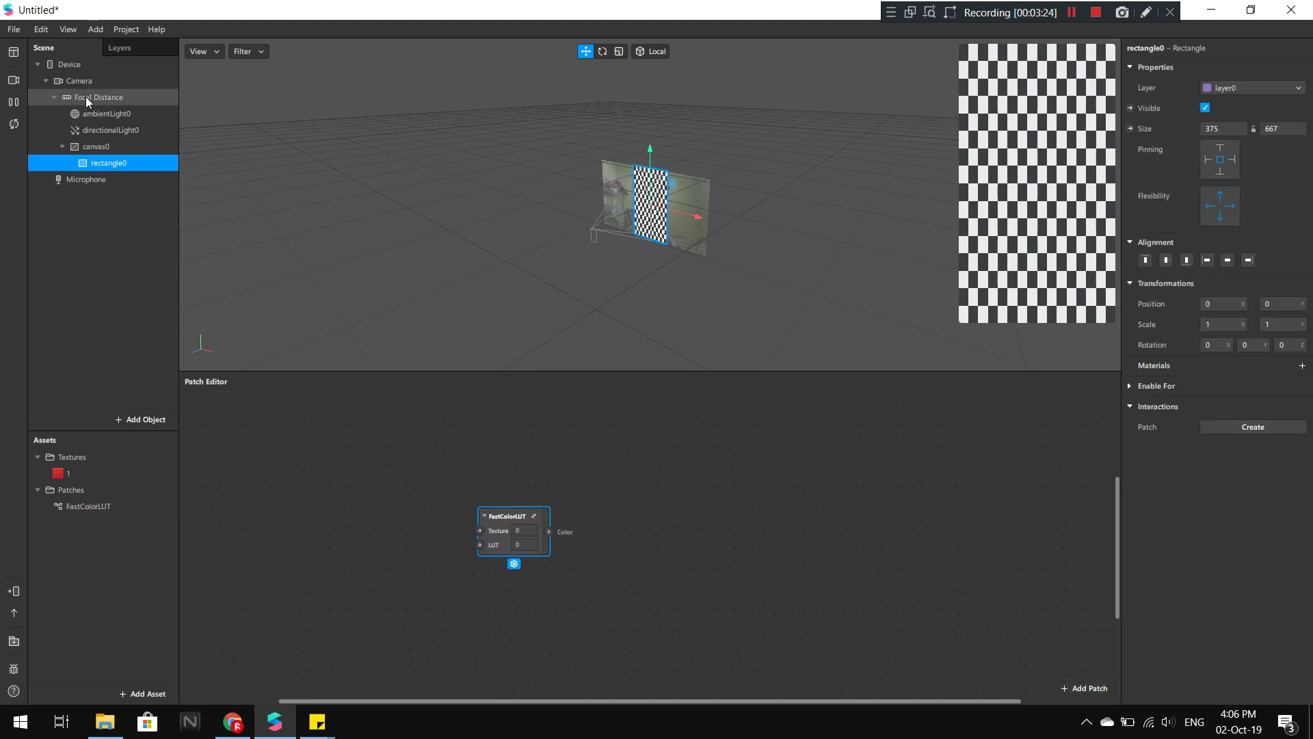
# Extract the Camera feed as the cameraTexture0 texture
pyautogui.click(76, 82)
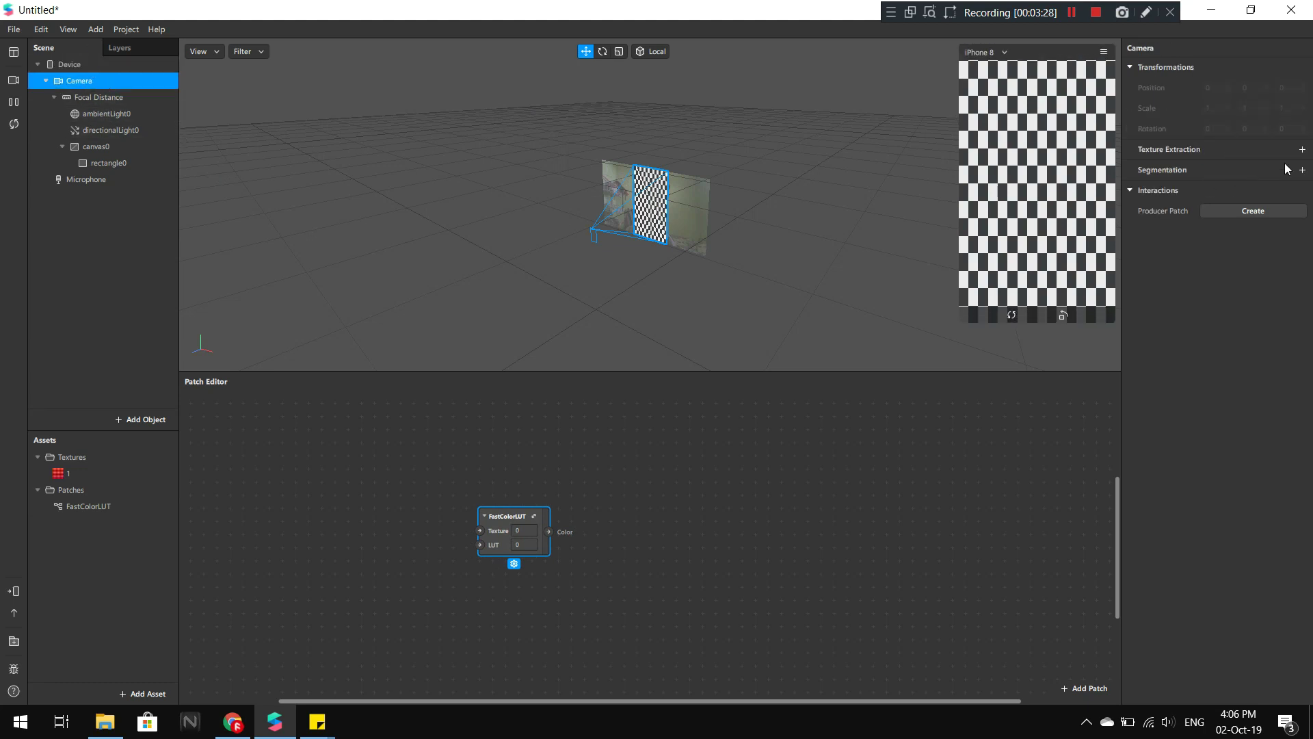
pyautogui.click(1302, 149)
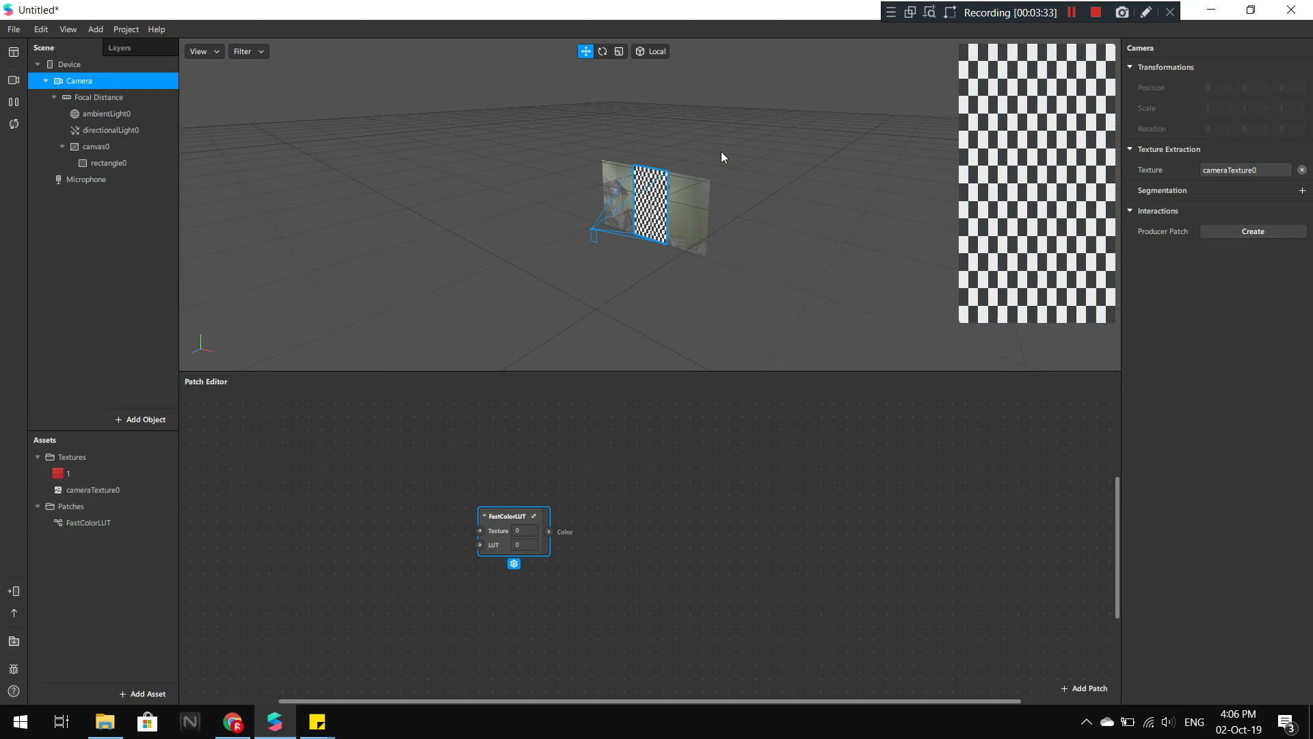
pyautogui.moveTo(944, 272)
# Wire cameraTexture0 into FastColorLUT's Texture input and texture 1 into its LUT input
pyautogui.click(105, 496)
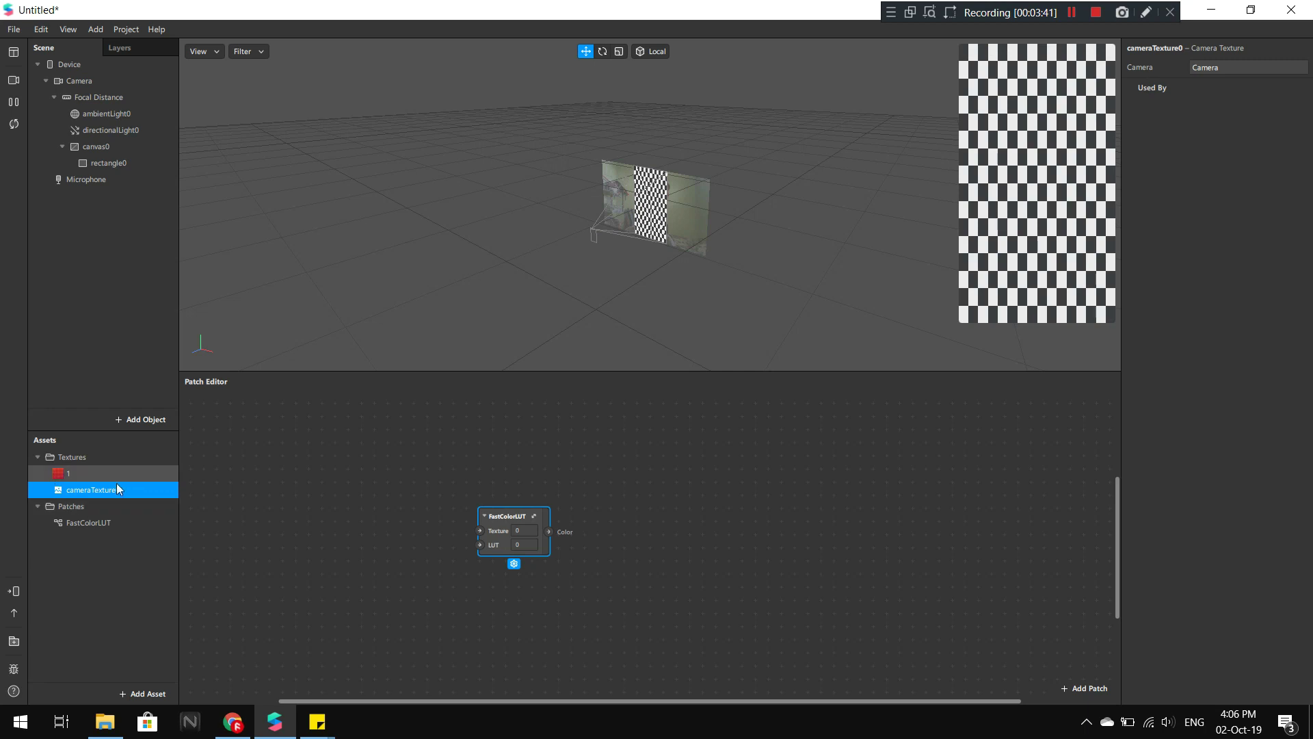
pyautogui.moveTo(169, 490)
pyautogui.mouseDown()
pyautogui.moveTo(367, 553)
pyautogui.moveTo(392, 531)
pyautogui.moveTo(374, 478)
pyautogui.mouseUp()
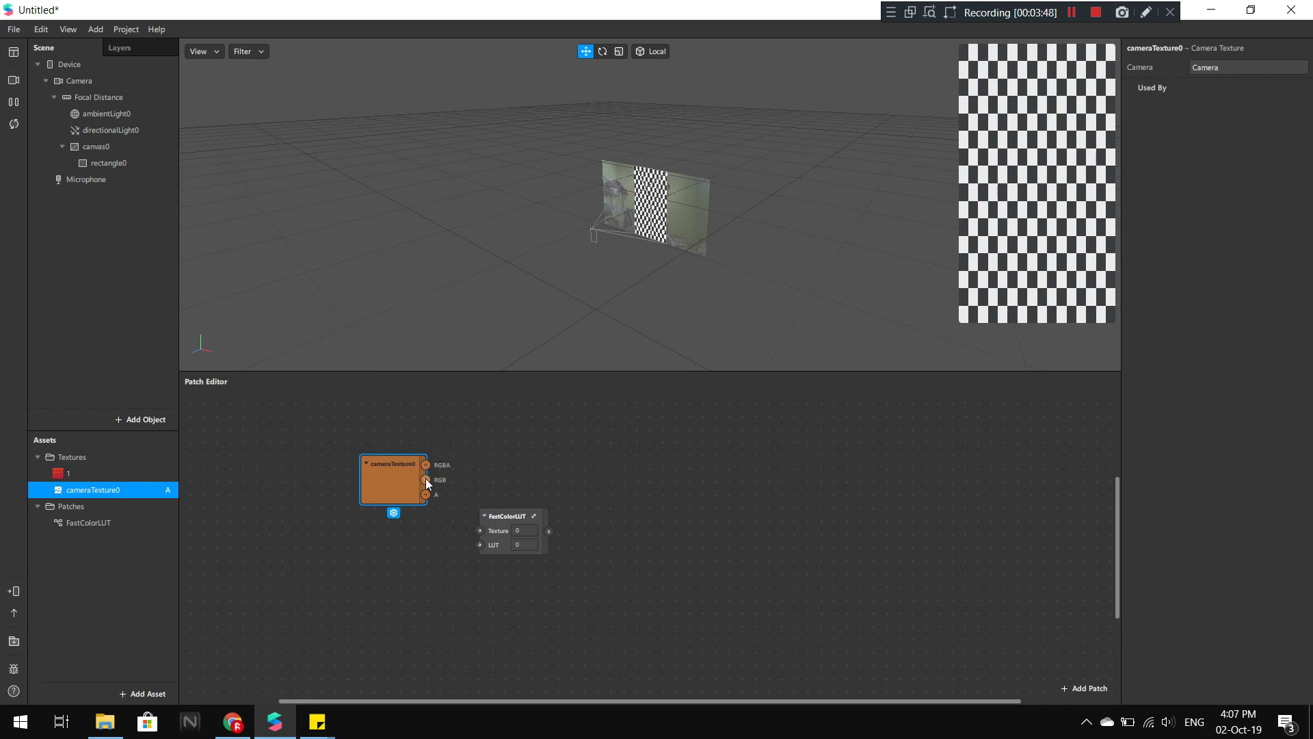
pyautogui.moveTo(426, 465); pyautogui.dragTo(478, 531)
pyautogui.moveTo(60, 473); pyautogui.dragTo(256, 541)
pyautogui.moveTo(347, 573); pyautogui.dragTo(480, 544)
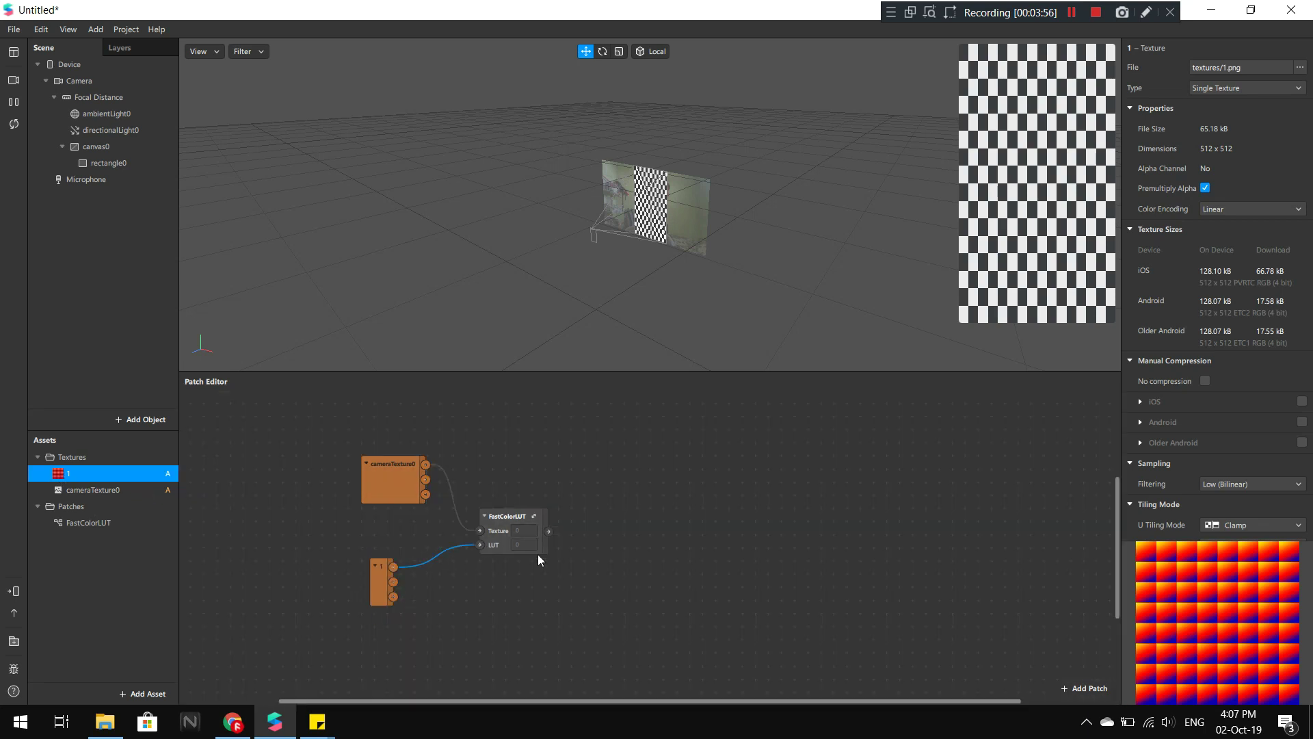
# Inspect the FastColorLUT subpatch, return to the main graph, and select rectangle0
pyautogui.click(535, 516)
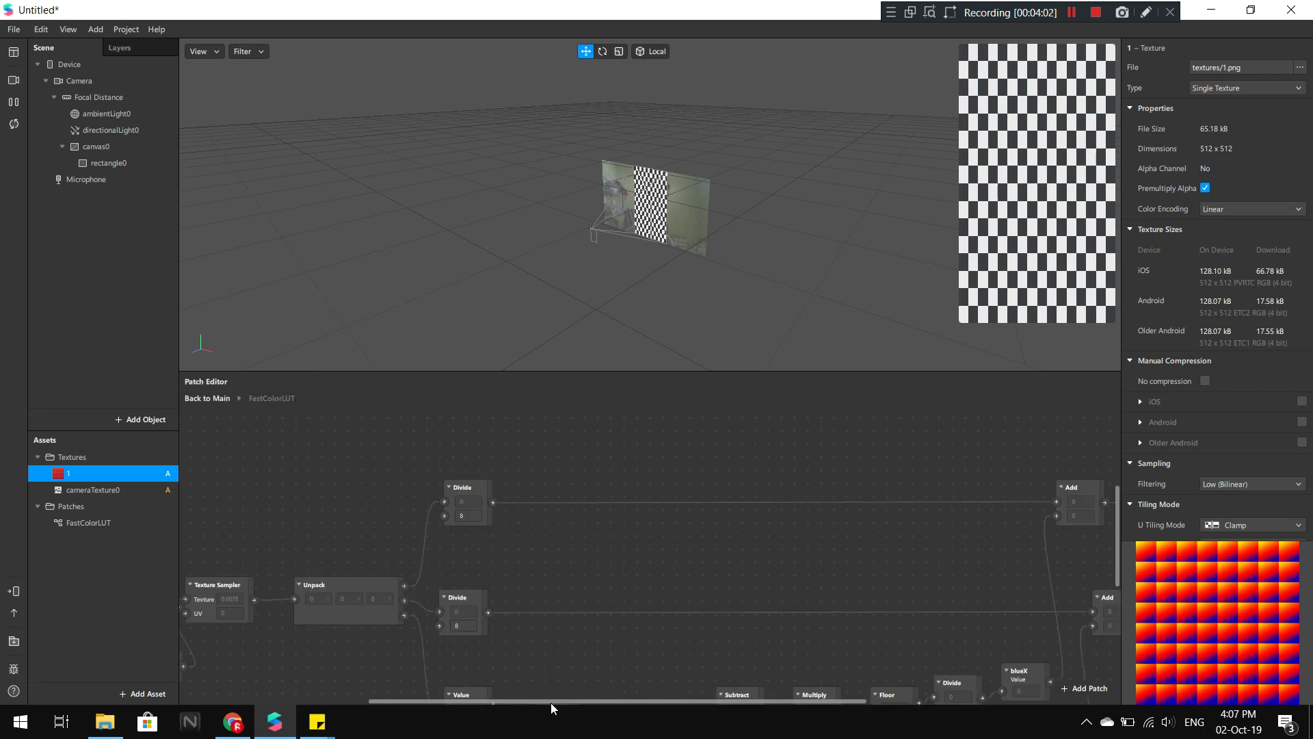
pyautogui.moveTo(551, 703); pyautogui.dragTo(417, 699)
pyautogui.scroll(-2, 482, 624)
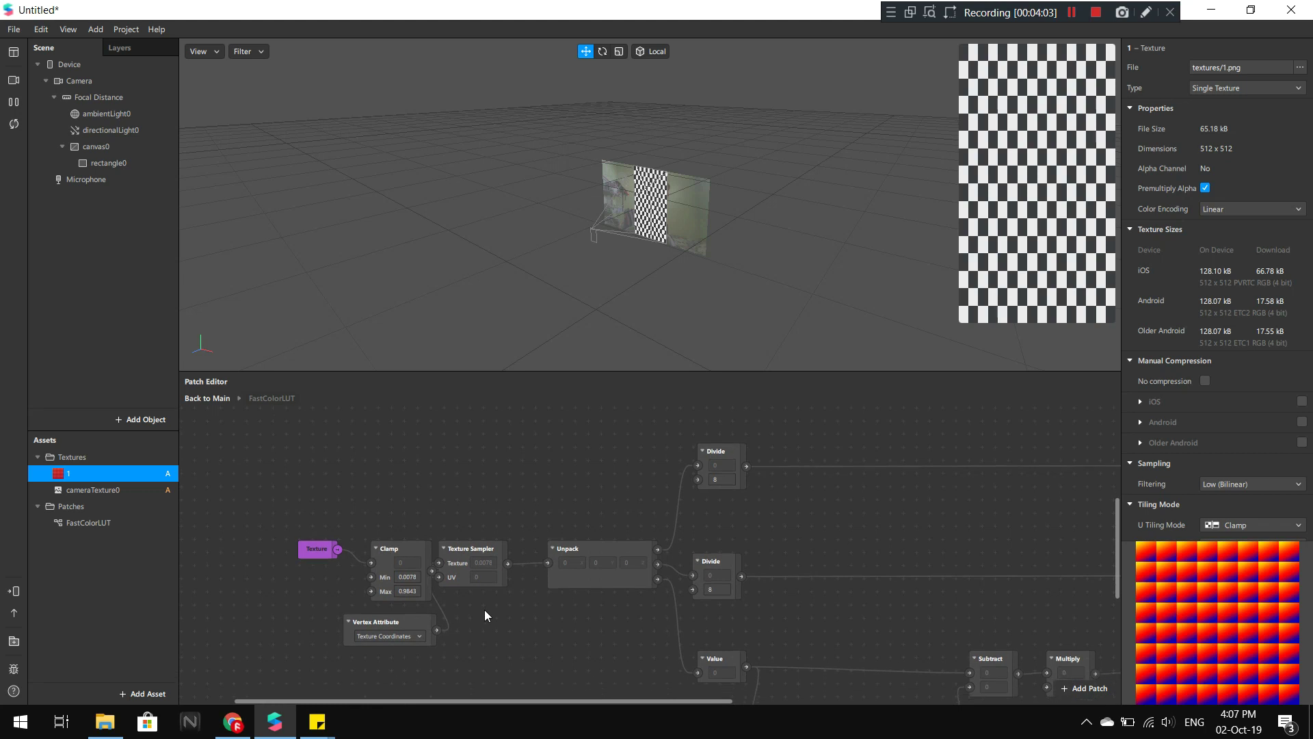
pyautogui.scroll(-3, 484, 609)
pyautogui.scroll(-5, 729, 643)
pyautogui.scroll(-3, 523, 606)
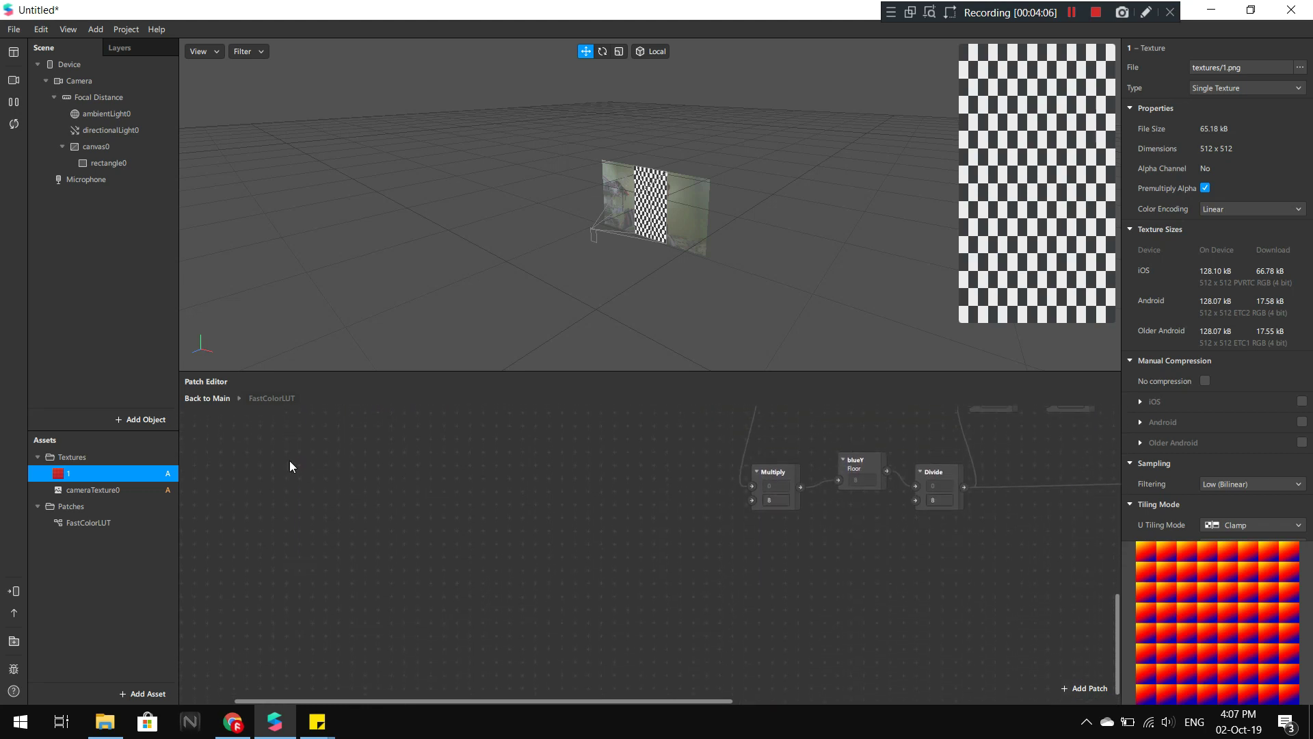
pyautogui.scroll(3, 426, 482)
pyautogui.scroll(2, 298, 445)
pyautogui.scroll(4, 226, 405)
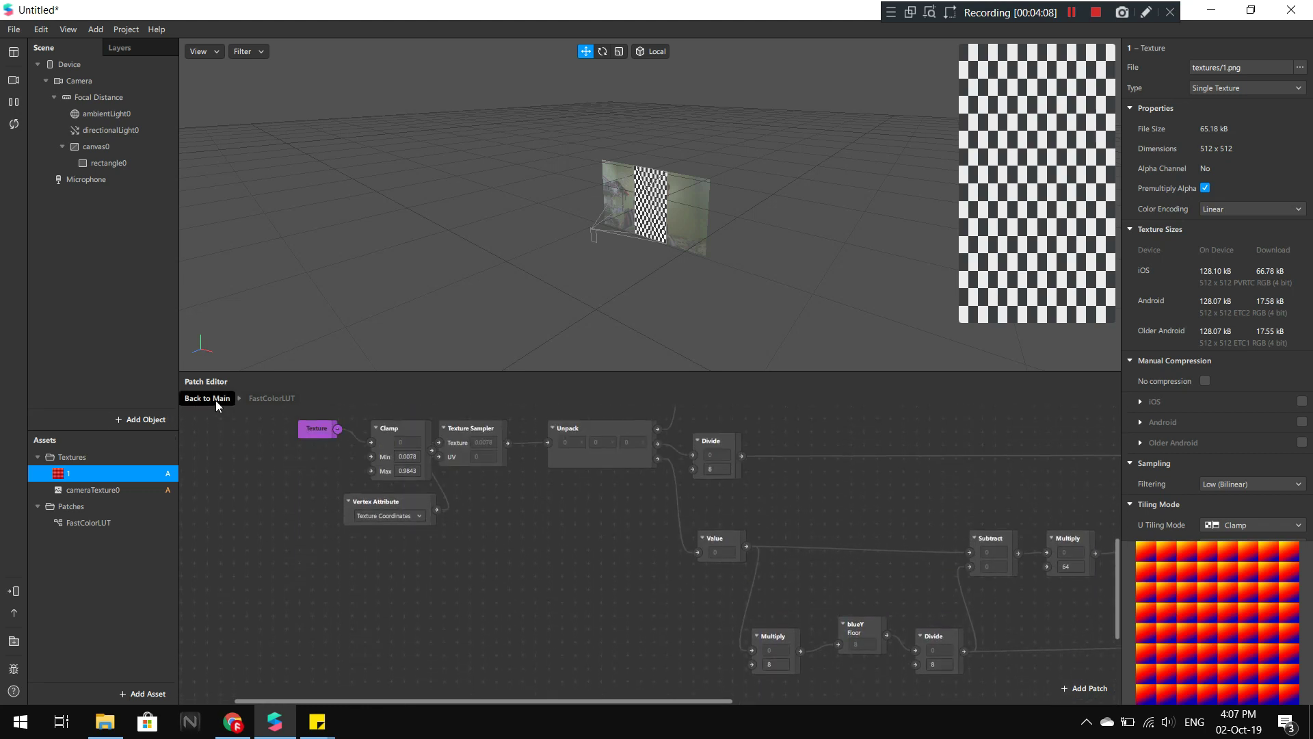
pyautogui.click(216, 399)
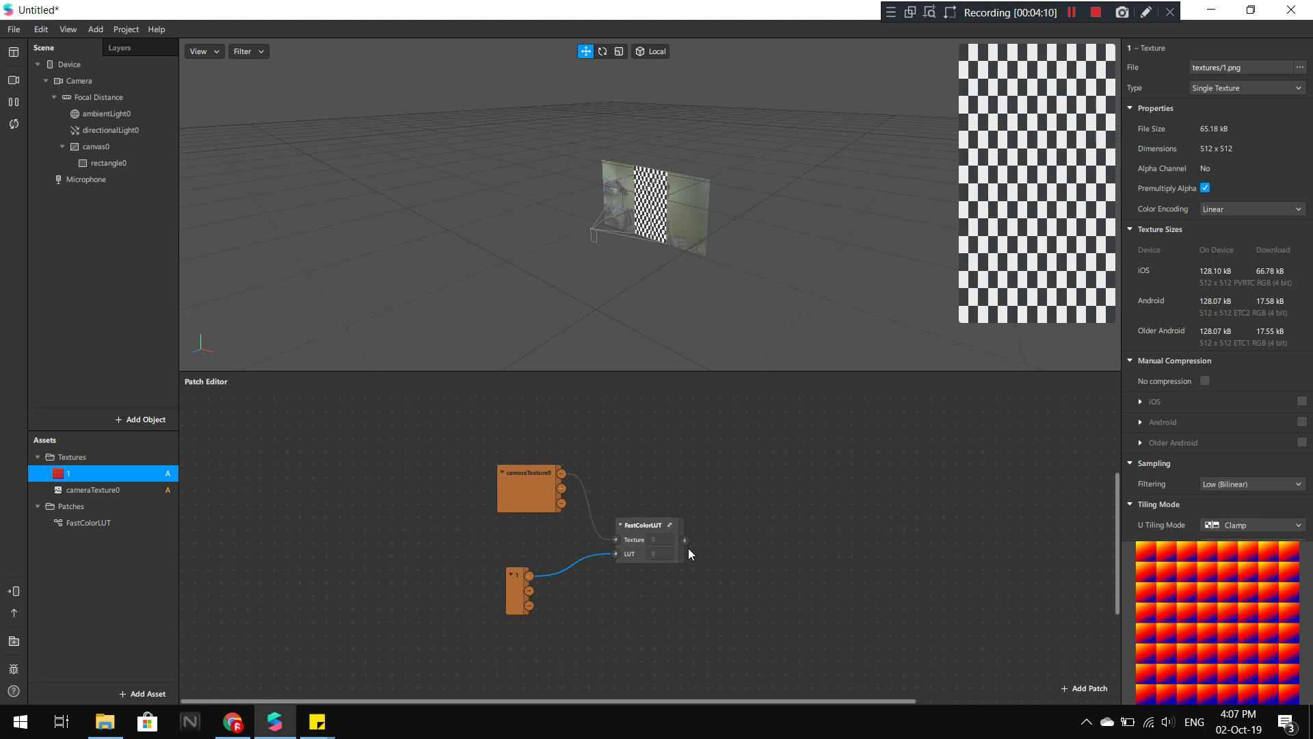
pyautogui.click(104, 162)
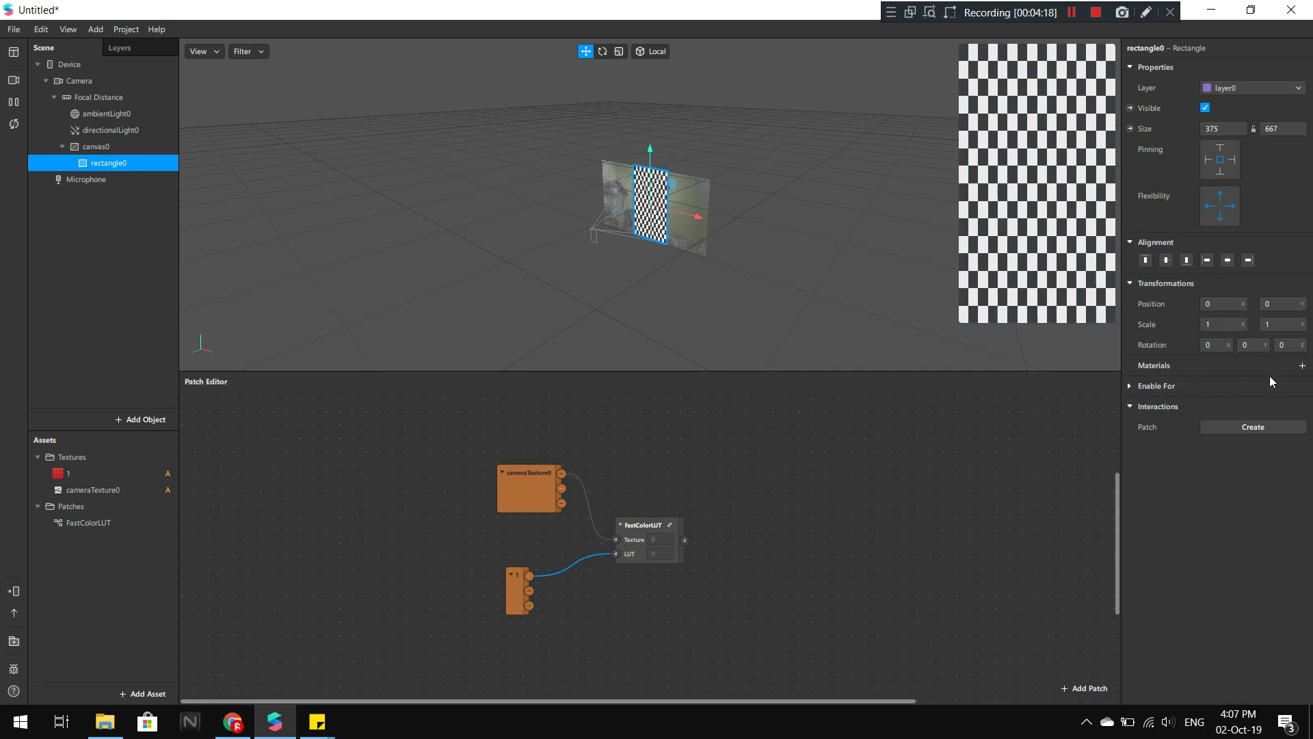
# Create material0 with a Diffuse Texture patch fed by FastColorLUT's output
pyautogui.click(141, 694)
pyautogui.click(171, 568)
pyautogui.press('Return')
pyautogui.click(106, 474)
pyautogui.click(1141, 150)
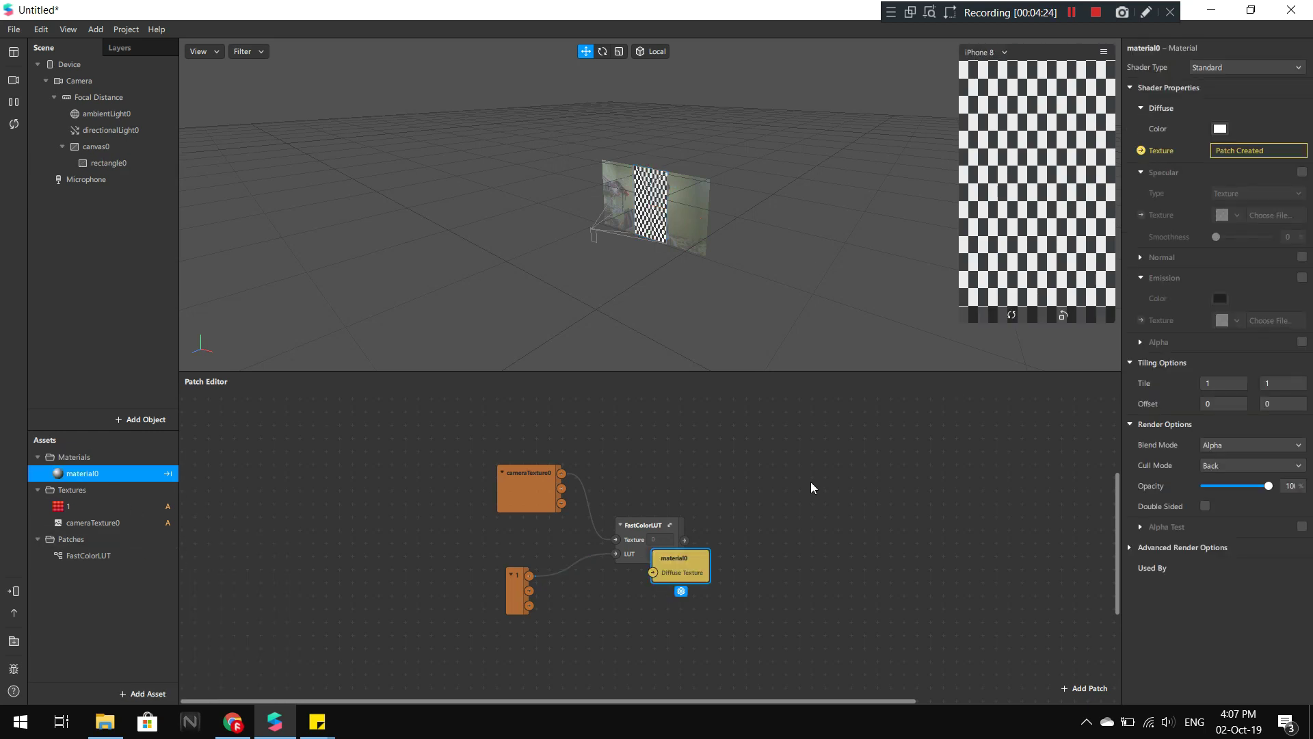
pyautogui.moveTo(749, 531); pyautogui.dragTo(721, 540)
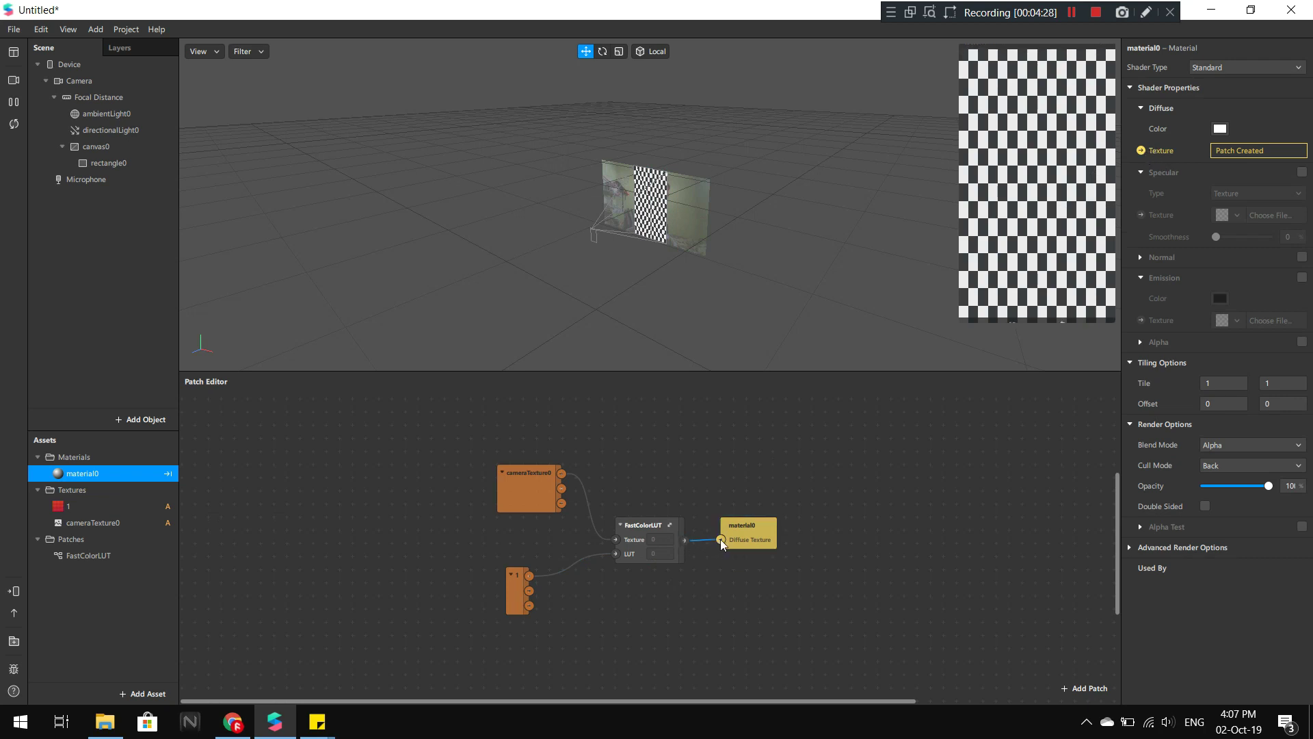
# Apply material0 to rectangle0 and enlarge the simulator to view the graded feed
pyautogui.click(108, 164)
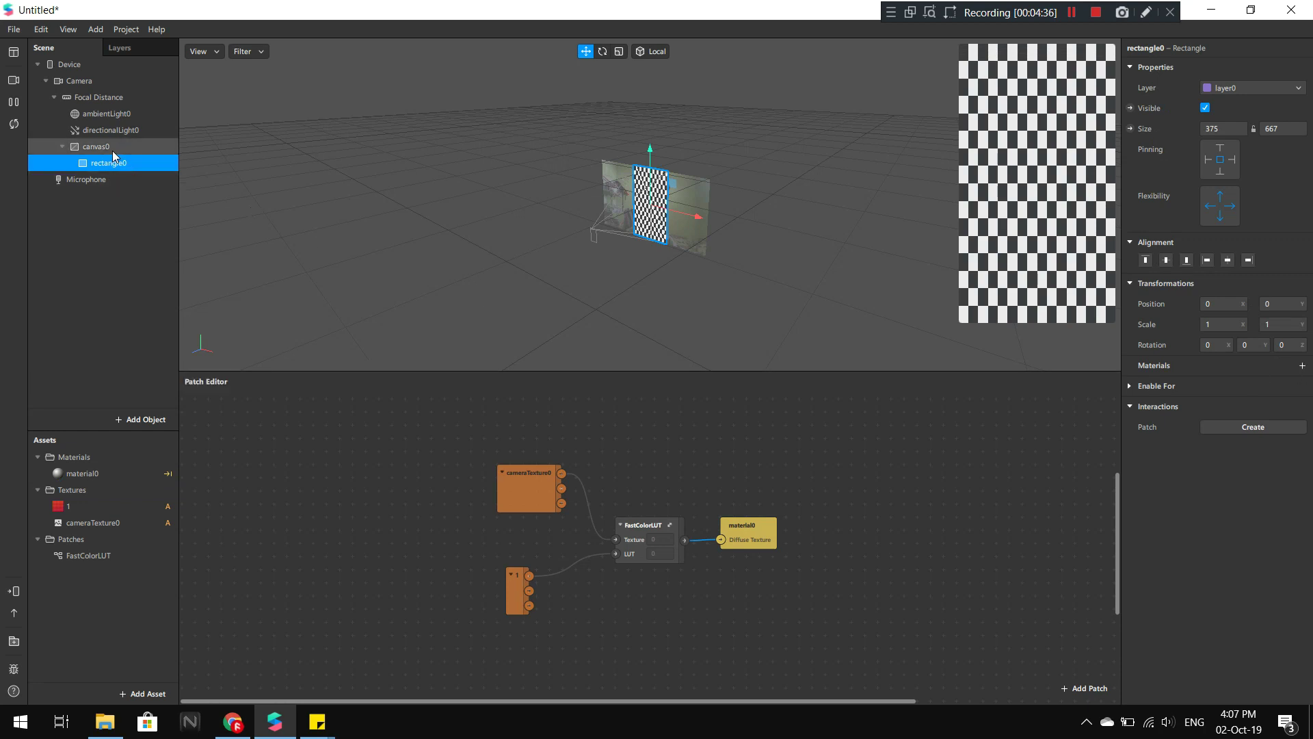
pyautogui.click(1303, 367)
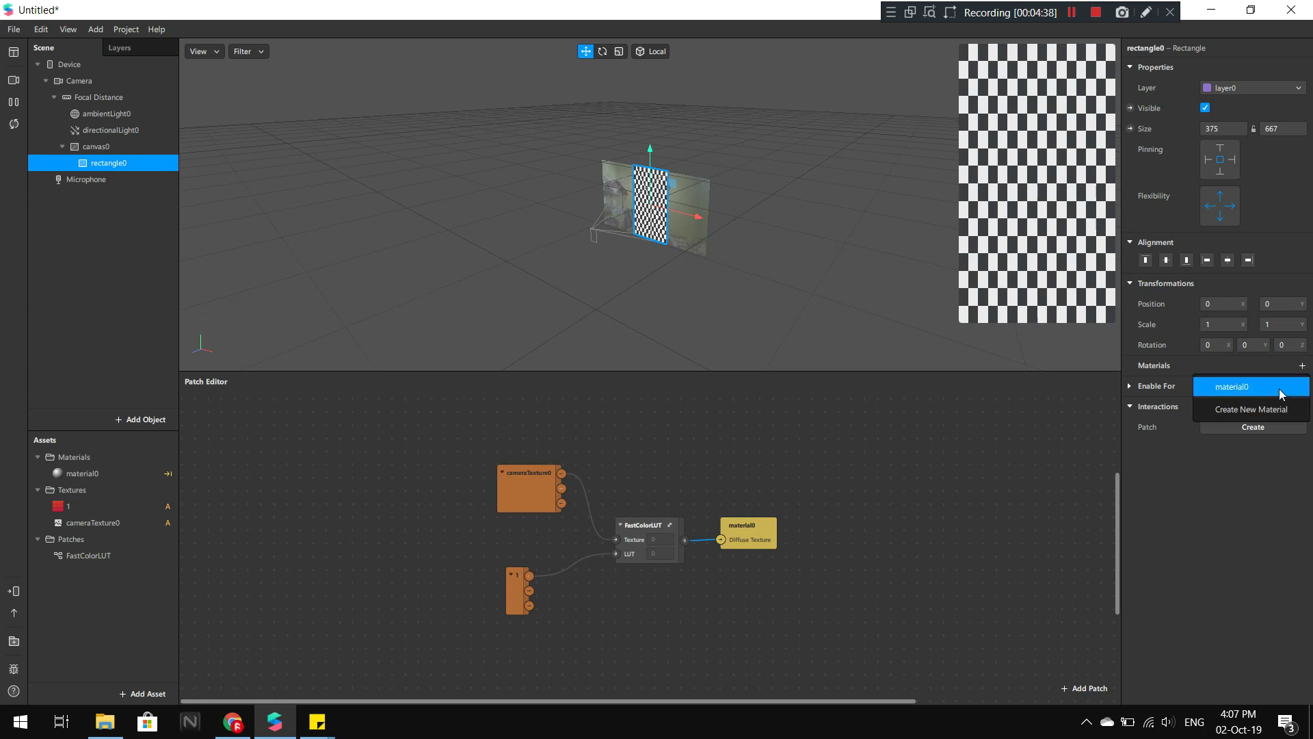
pyautogui.click(1282, 387)
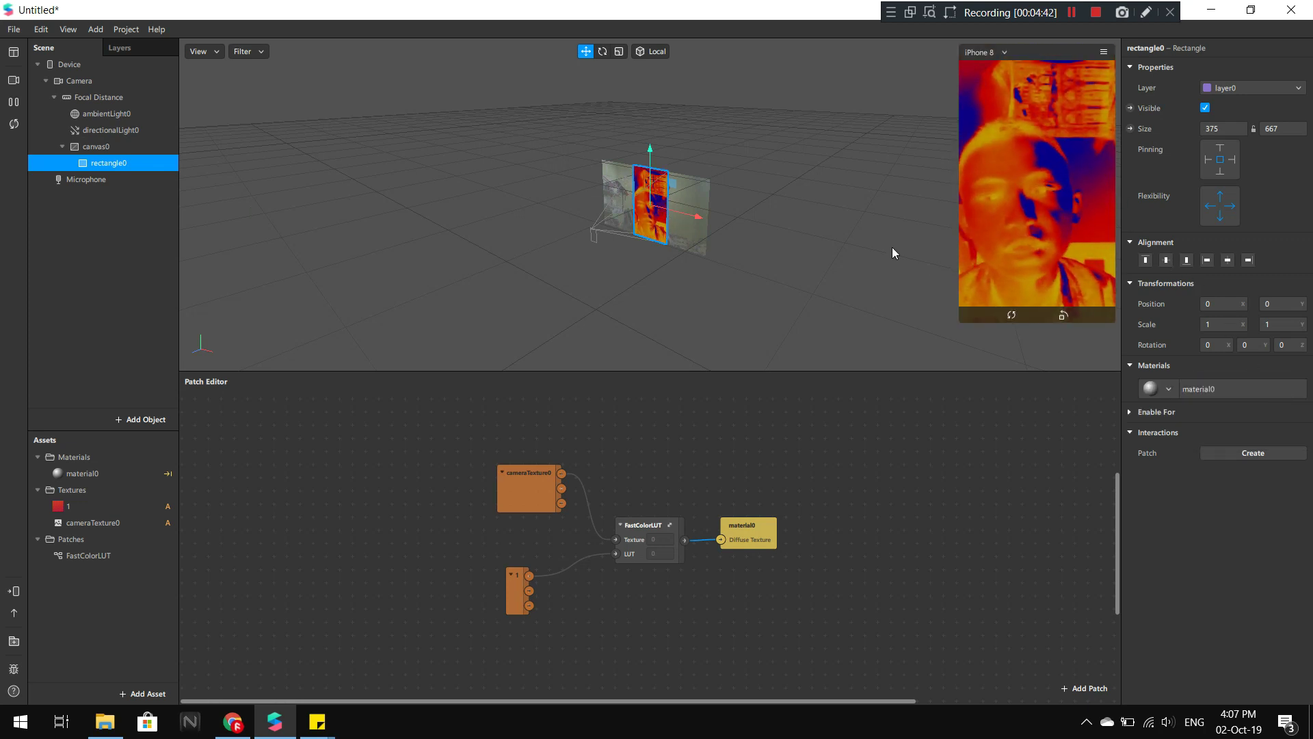
pyautogui.moveTo(1031, 316); pyautogui.dragTo(1030, 438)
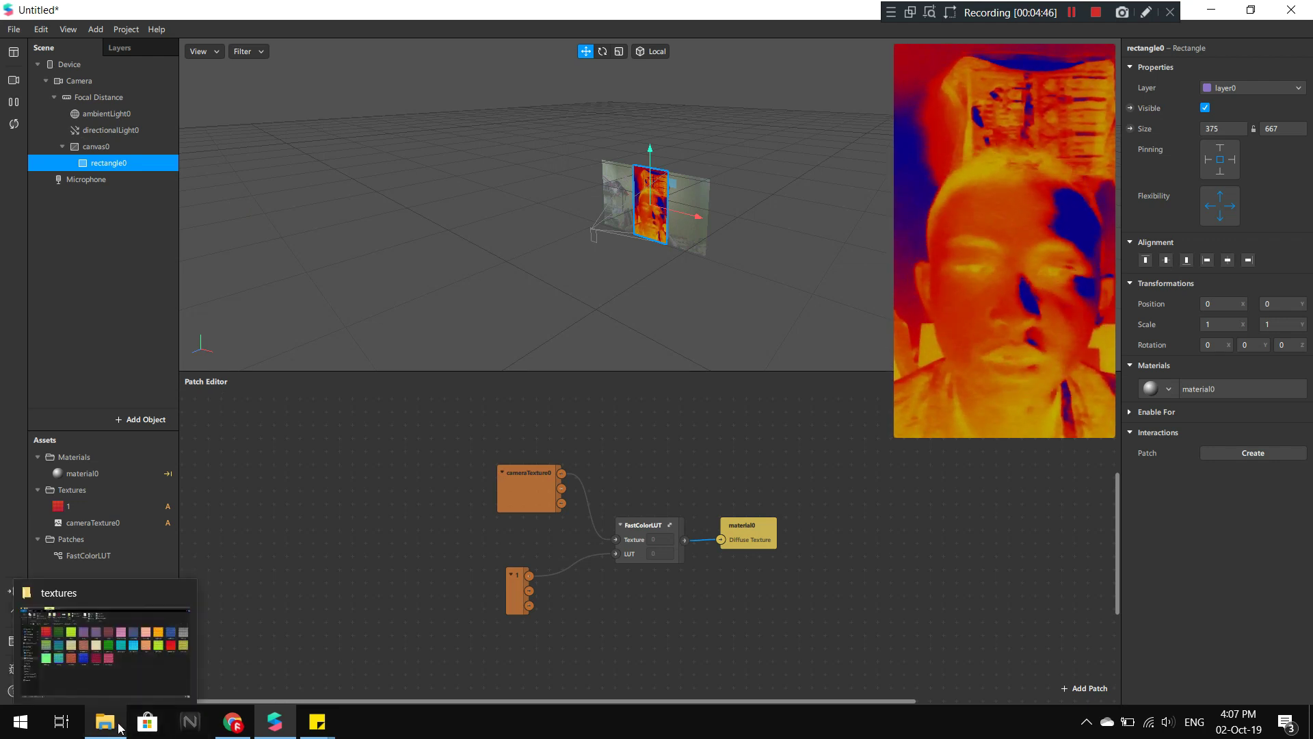
# Import wqe.png into Assets and connect it as FastColorLUT's LUT, tinting the feed blue
pyautogui.click(121, 726)
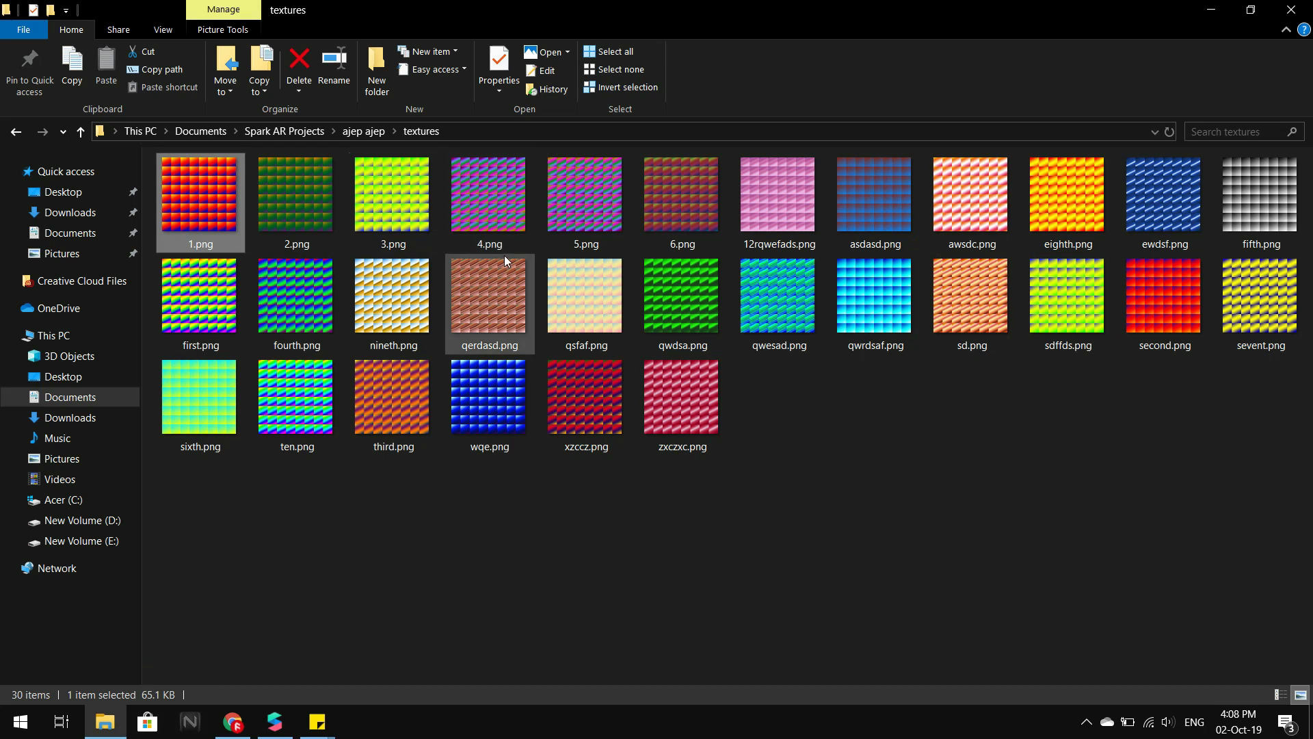
pyautogui.moveTo(471, 392)
pyautogui.mouseDown()
pyautogui.moveTo(475, 516)
pyautogui.moveTo(174, 536)
pyautogui.mouseUp()
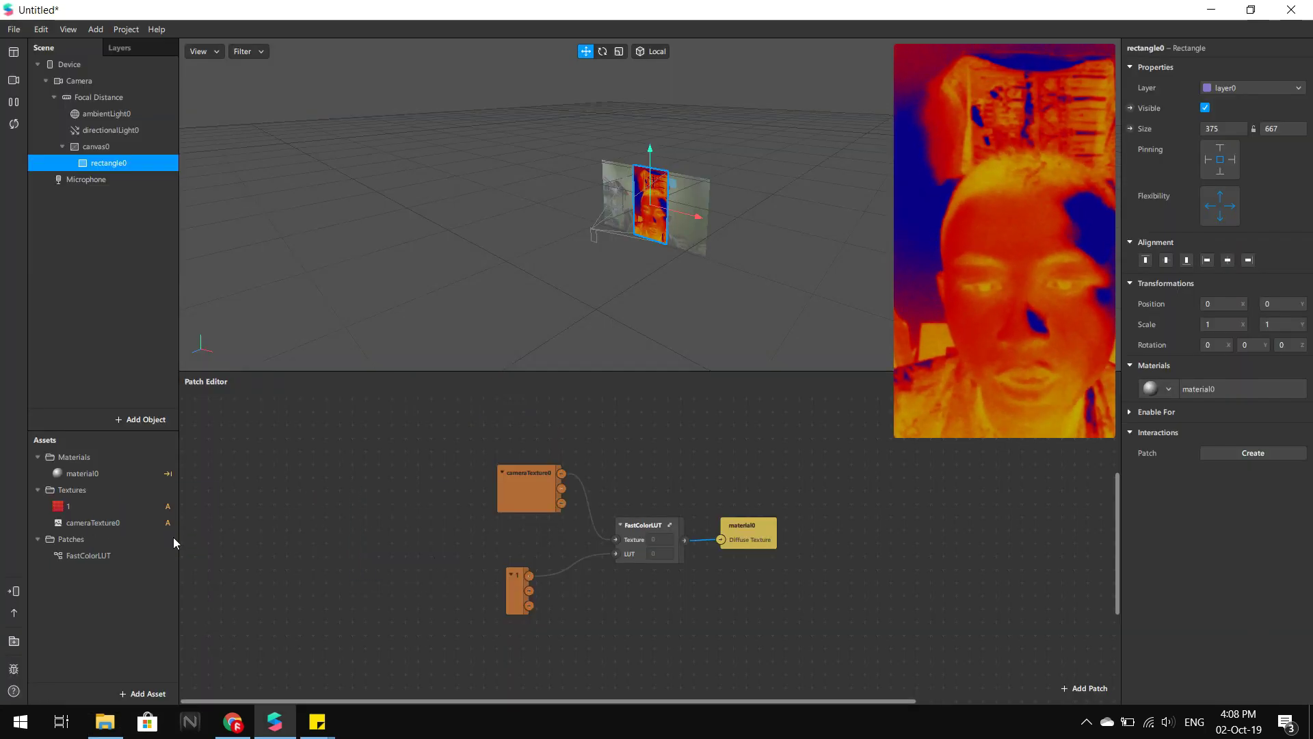
pyautogui.hotkey('alt', 'Tab')
pyautogui.moveTo(472, 410); pyautogui.dragTo(89, 626)
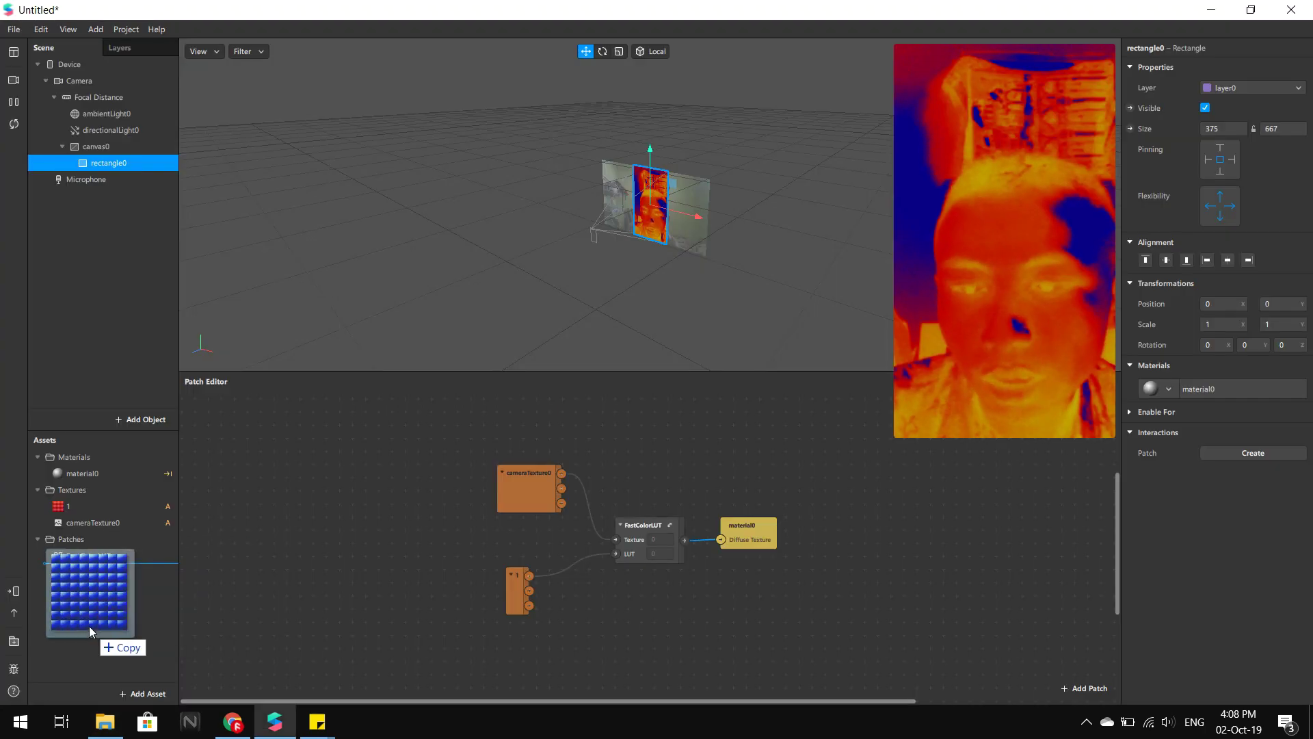
pyautogui.moveTo(85, 542)
pyautogui.mouseDown()
pyautogui.moveTo(544, 671)
pyautogui.moveTo(615, 552)
pyautogui.mouseUp()
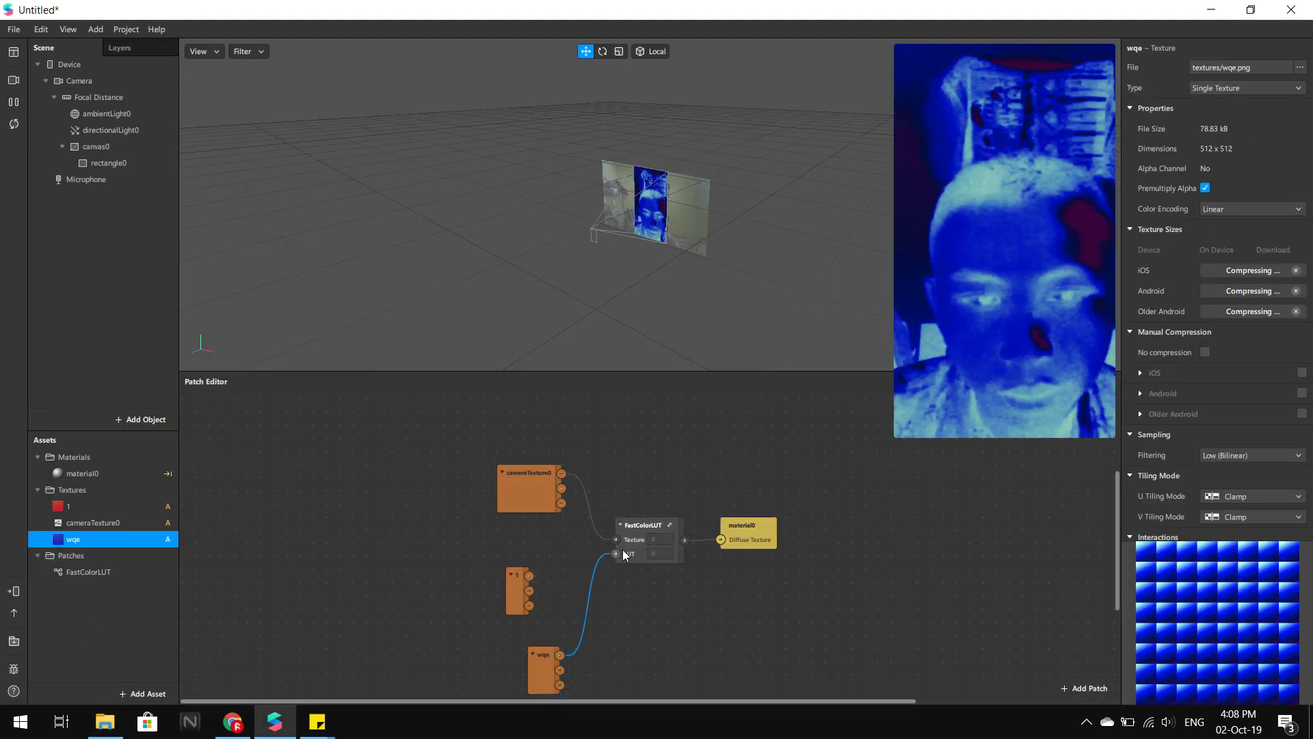
pyautogui.moveTo(1026, 439); pyautogui.dragTo(1034, 352)
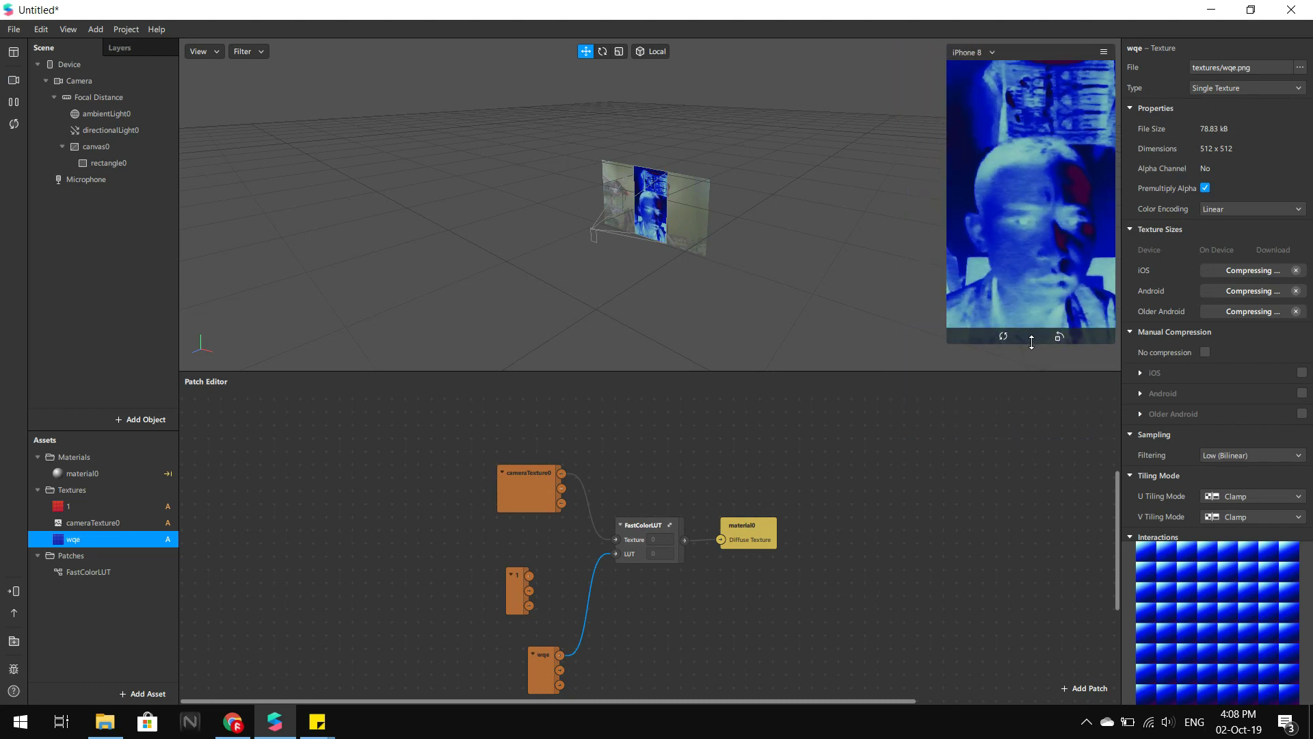
# Open the textures folder of the spark-lut-patch repository on GitHub
pyautogui.click(232, 722)
pyautogui.hotkey('ctrl', 'Tab')
pyautogui.click(281, 420)
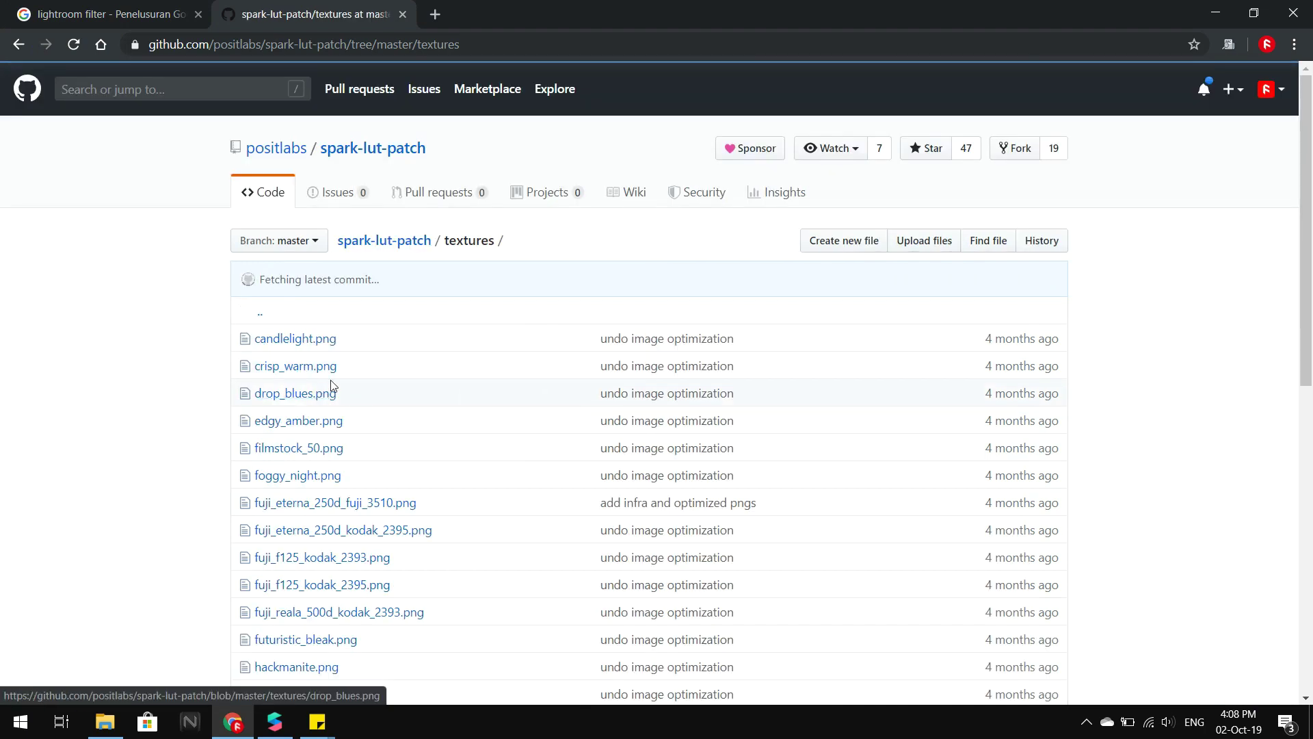
# Open the raw candlelight.png from spark-lut-patch on GitHub and drag it into the local textures folder
pyautogui.scroll(-5, 306, 375)
pyautogui.scroll(5, 317, 405)
pyautogui.click(302, 339)
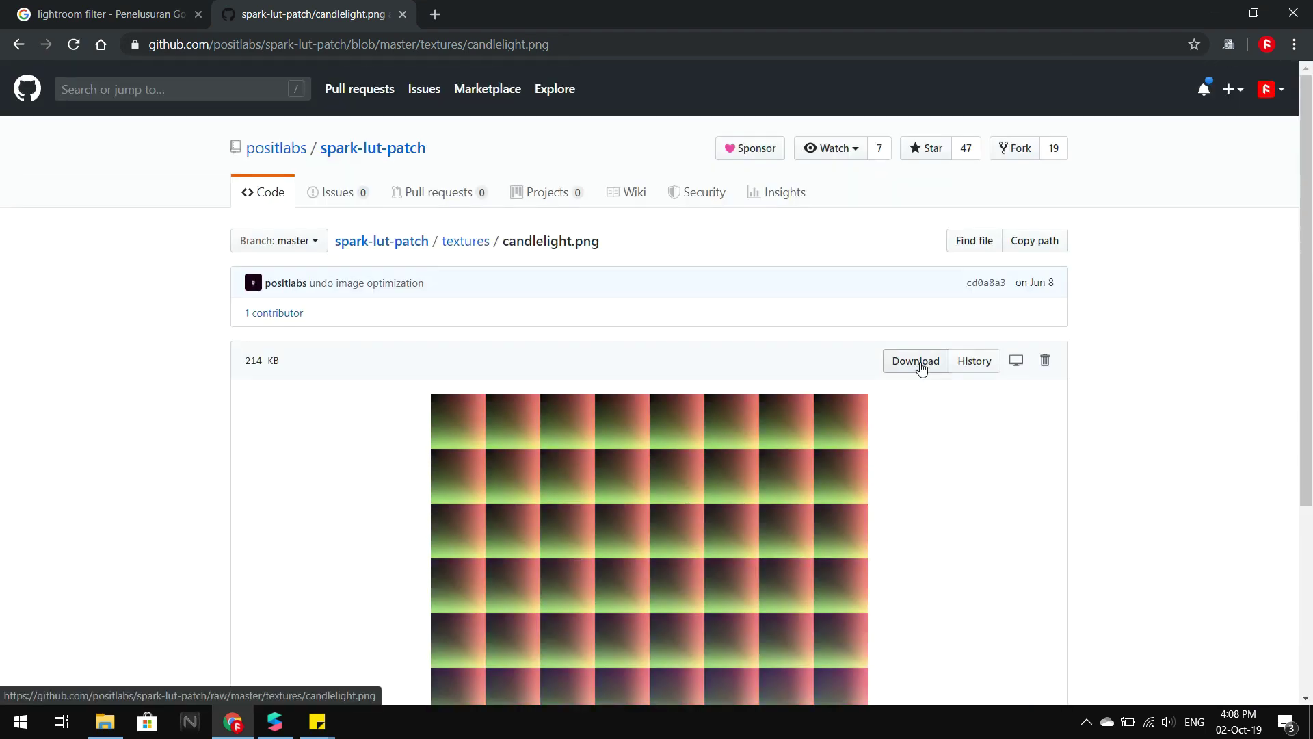
pyautogui.click(922, 362)
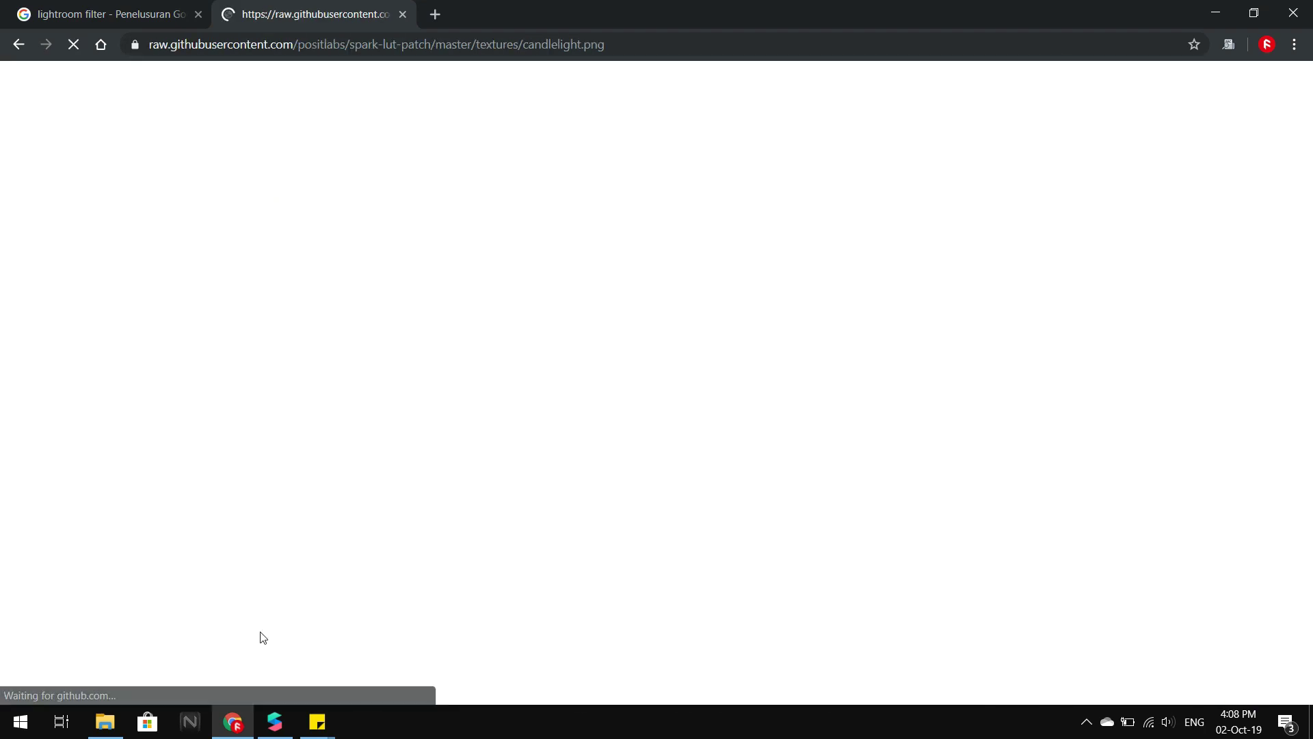
pyautogui.moveTo(451, 581)
pyautogui.mouseDown()
pyautogui.moveTo(234, 689)
pyautogui.moveTo(473, 513)
pyautogui.moveTo(834, 527)
pyautogui.mouseUp()
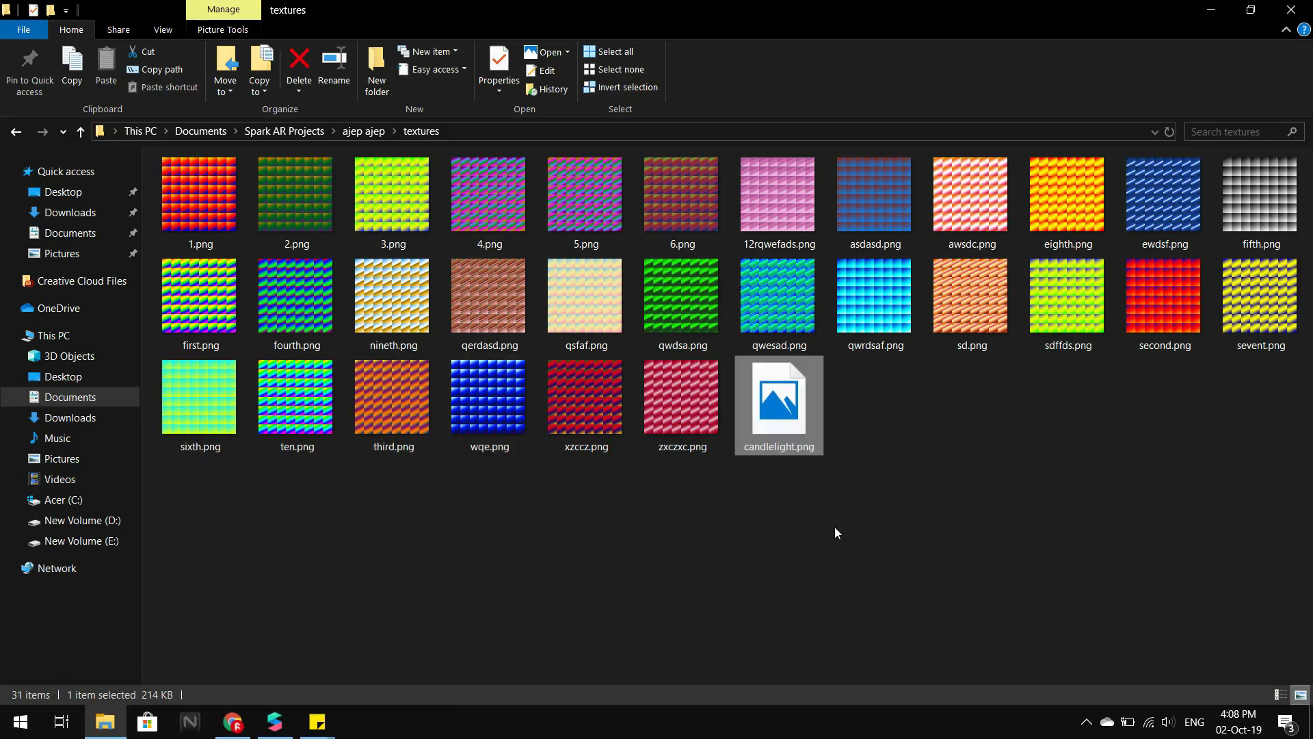
# Import candlelight.png as FastColorLUT's LUT input, delete the 1 and wqe nodes, and return to GitHub
pyautogui.moveTo(778, 403)
pyautogui.mouseDown()
pyautogui.moveTo(115, 648)
pyautogui.moveTo(103, 569)
pyautogui.moveTo(458, 603)
pyautogui.moveTo(391, 581)
pyautogui.moveTo(616, 554)
pyautogui.mouseUp()
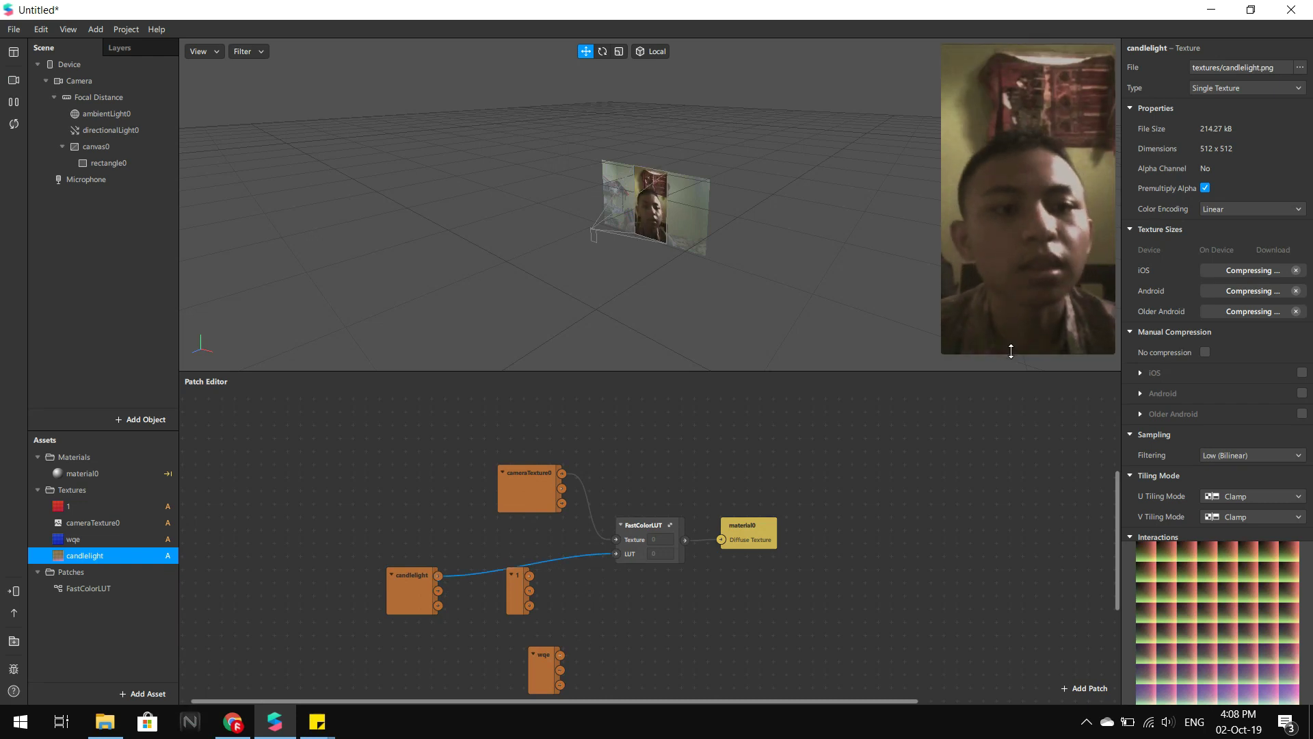
pyautogui.moveTo(524, 636); pyautogui.dragTo(568, 671)
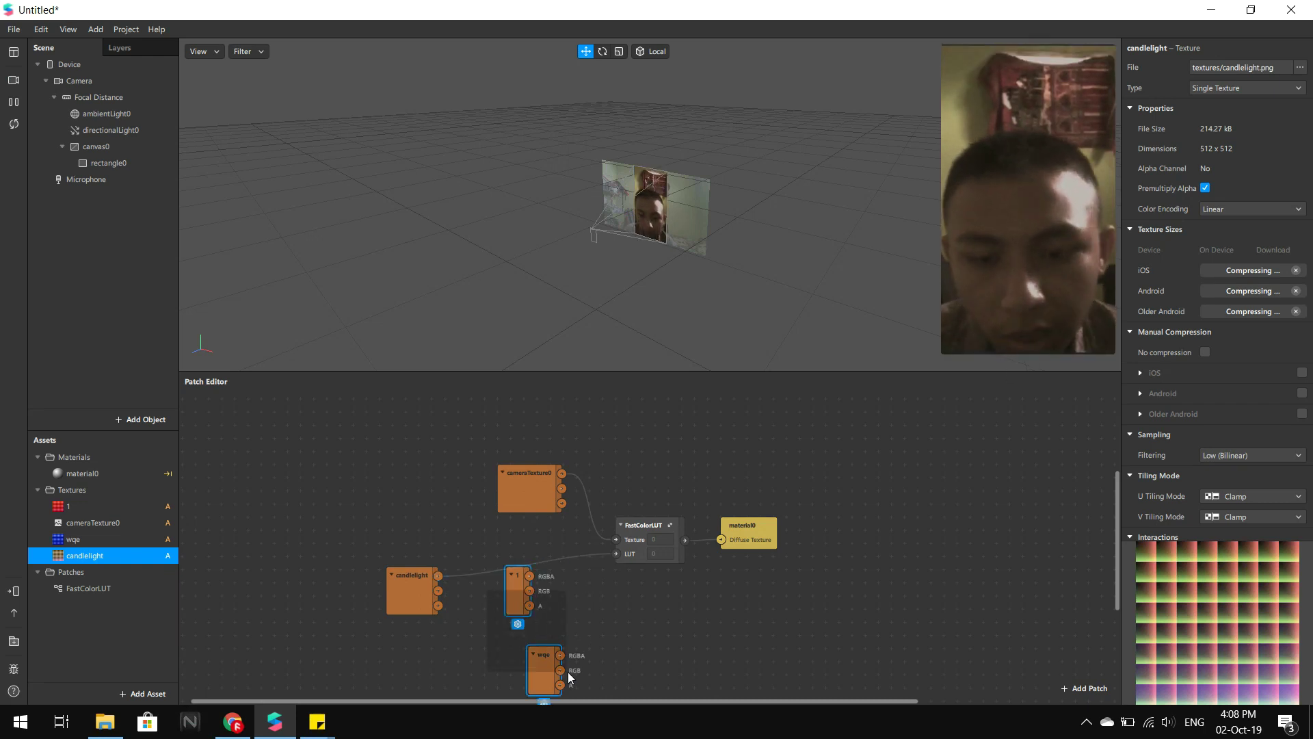
pyautogui.press('Delete')
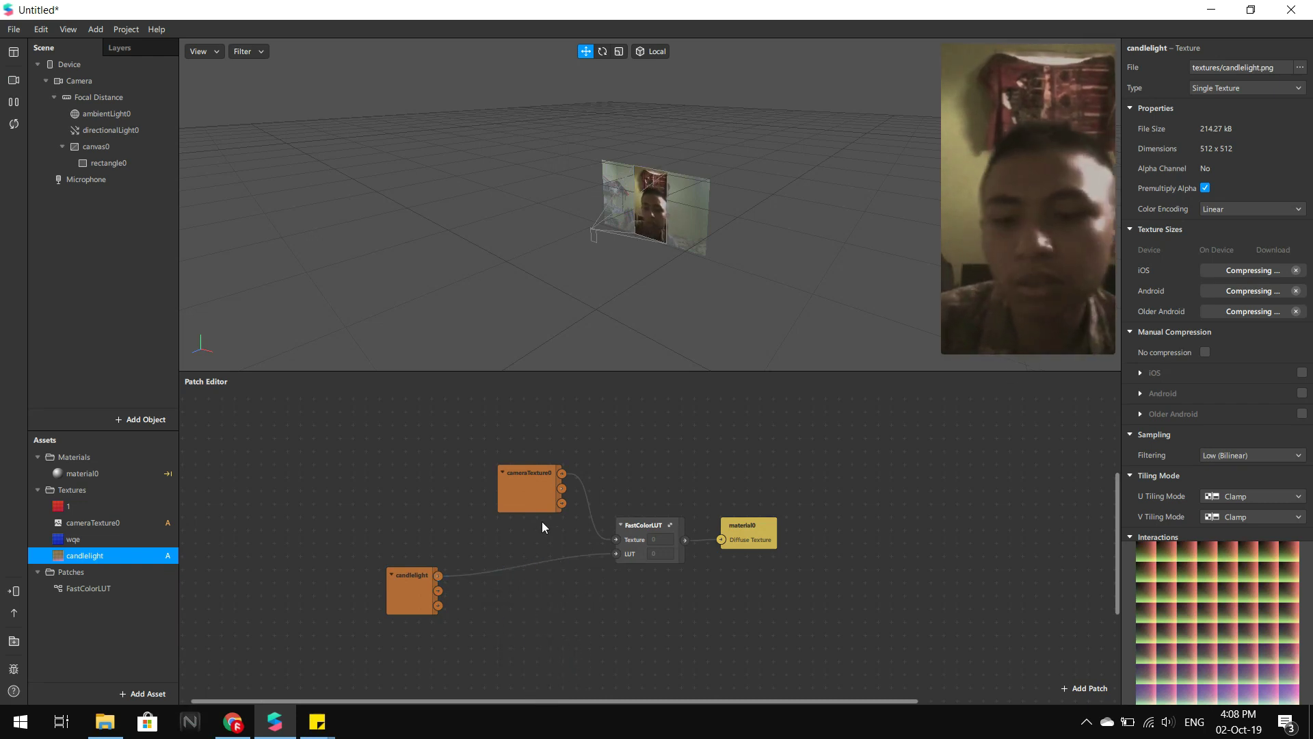
pyautogui.click(233, 721)
pyautogui.click(19, 44)
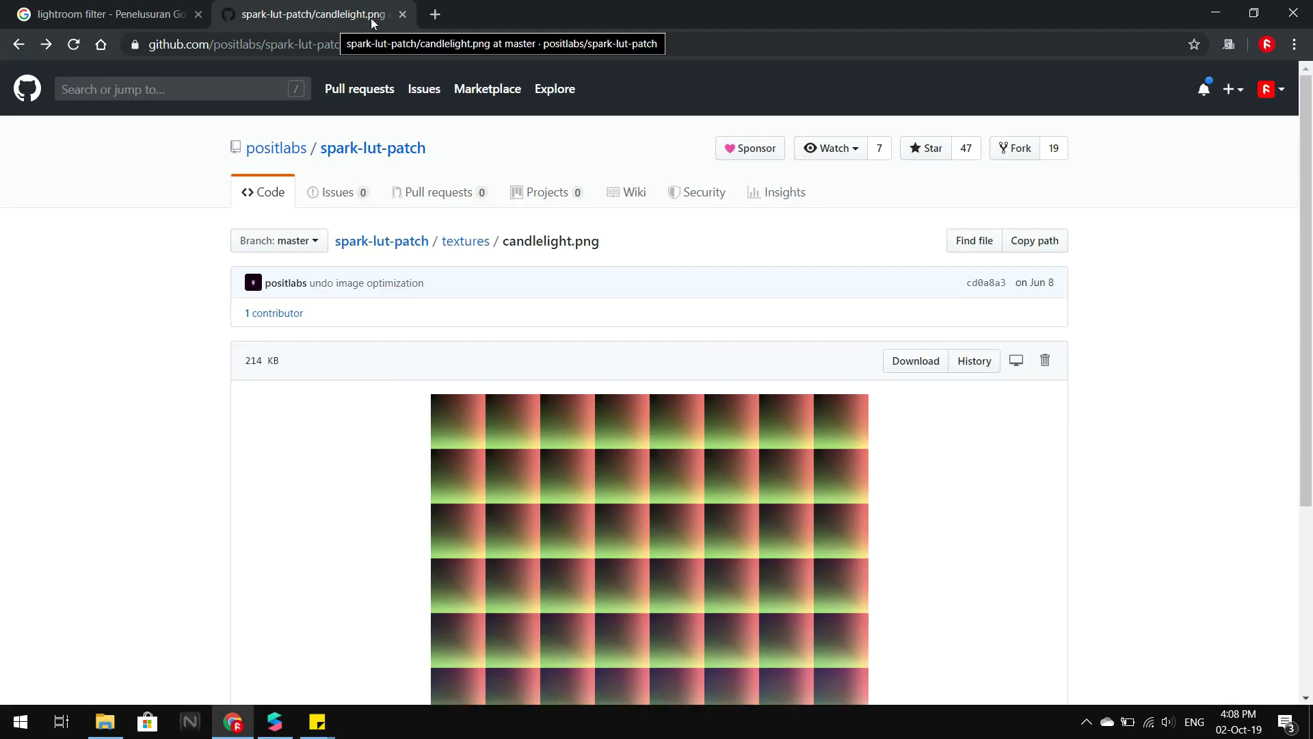
# Go back to the spark-lut-patch textures listing, scroll through it, and minimize the browser
pyautogui.click(19, 48)
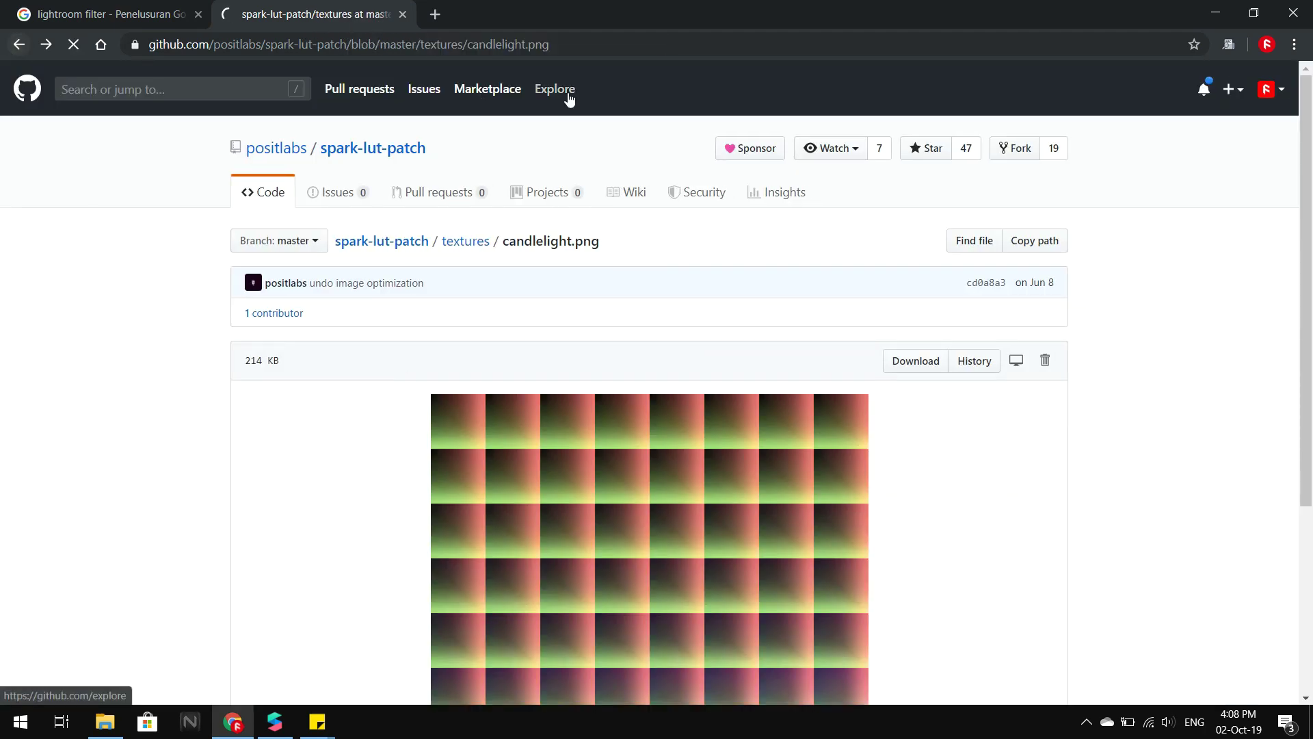
pyautogui.scroll(-3, 467, 512)
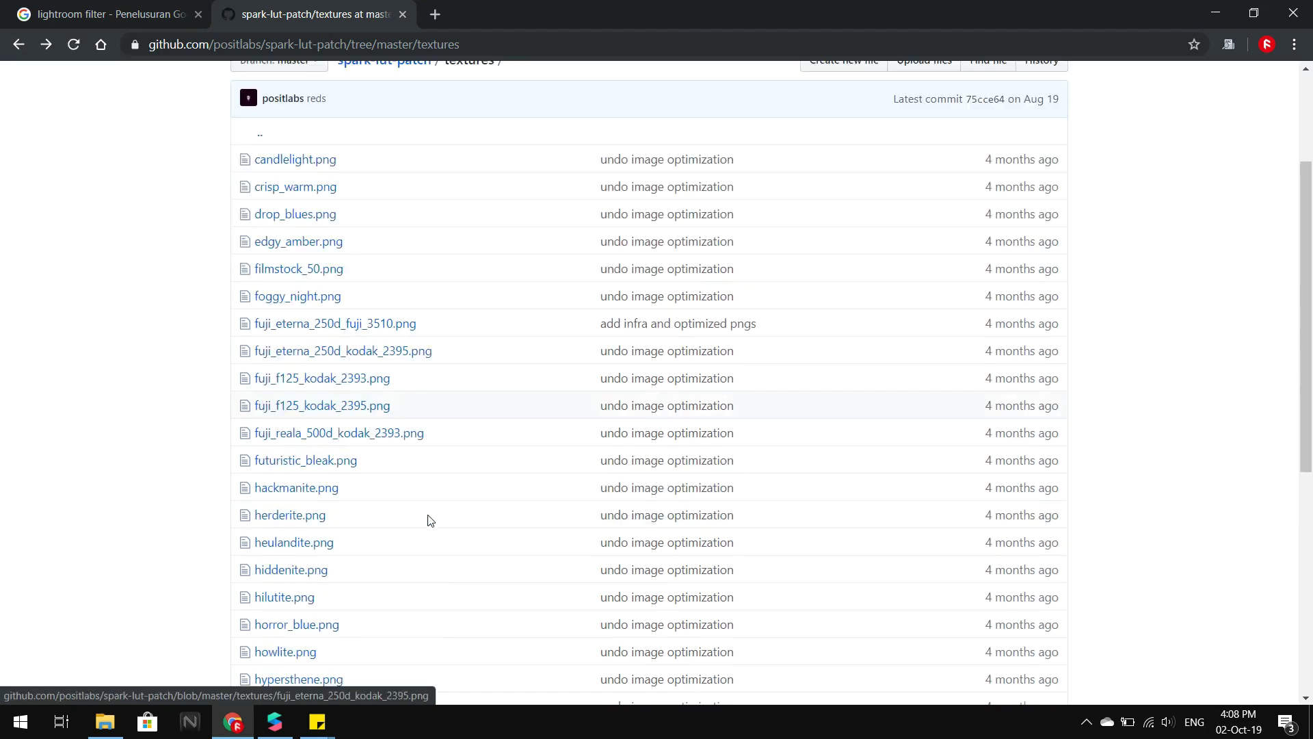
pyautogui.scroll(-6, 428, 519)
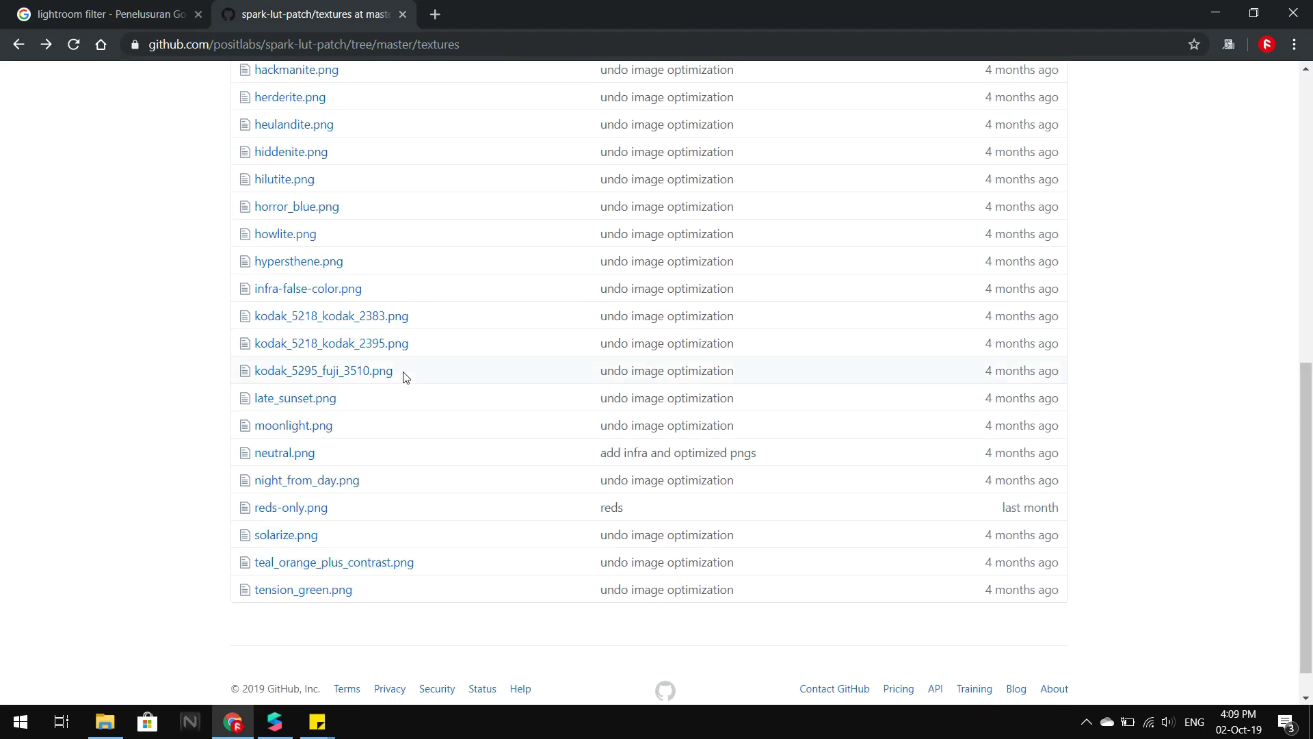
pyautogui.scroll(1, 345, 598)
pyautogui.scroll(5, 396, 615)
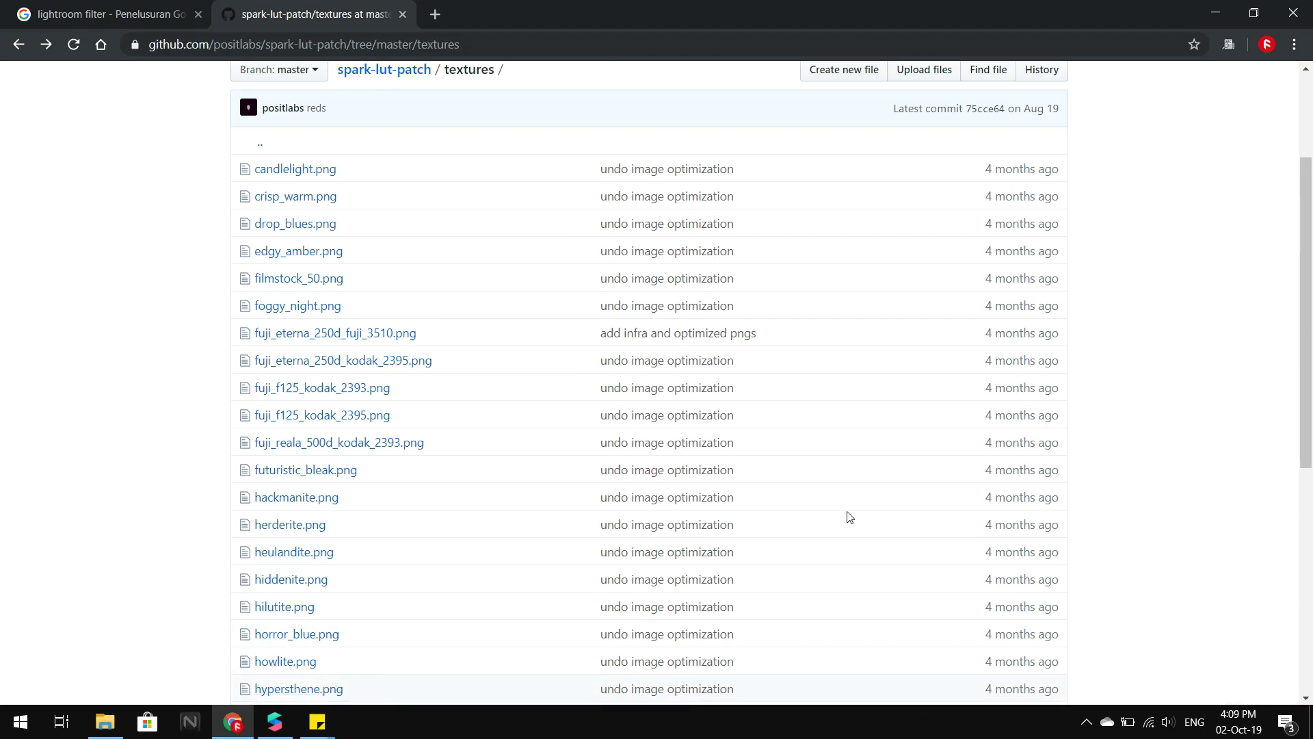
pyautogui.click(1215, 13)
# Minimize Spark AR Studio and the textures folder, then close all Sticky Notes windows
pyautogui.click(1216, 10)
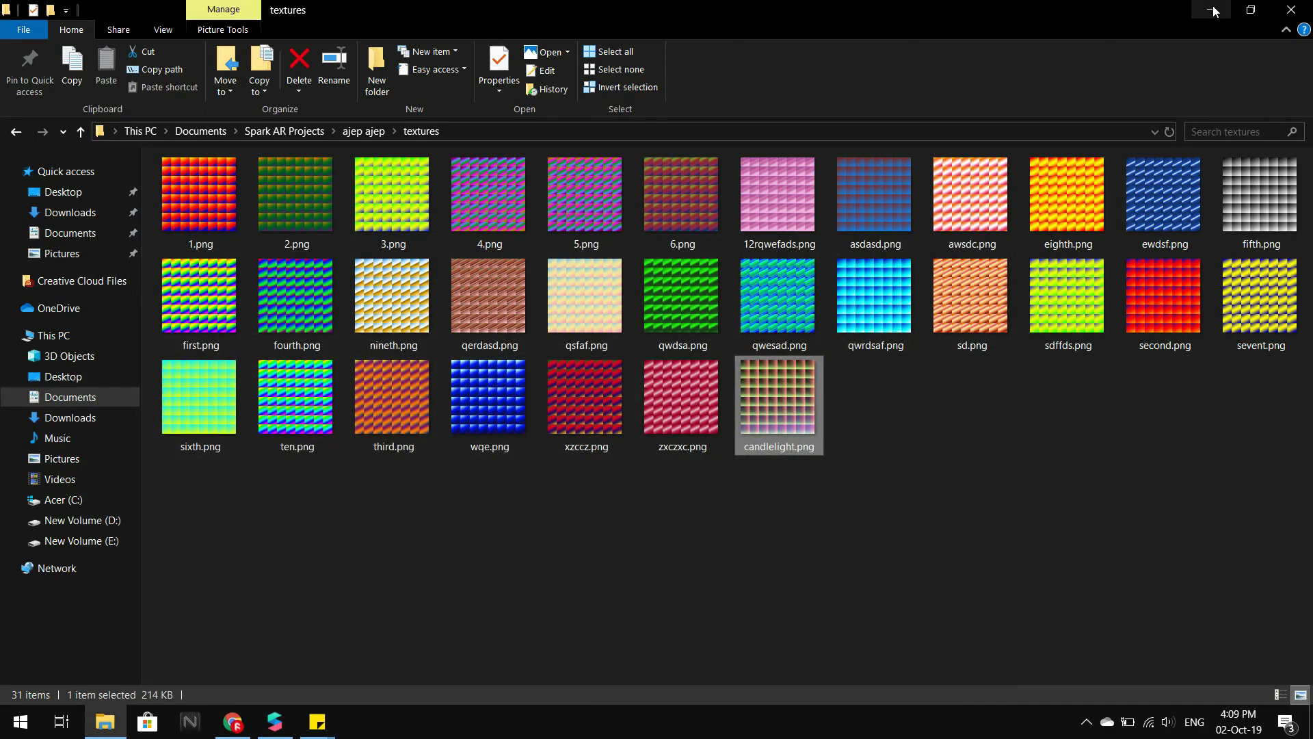
pyautogui.click(1215, 9)
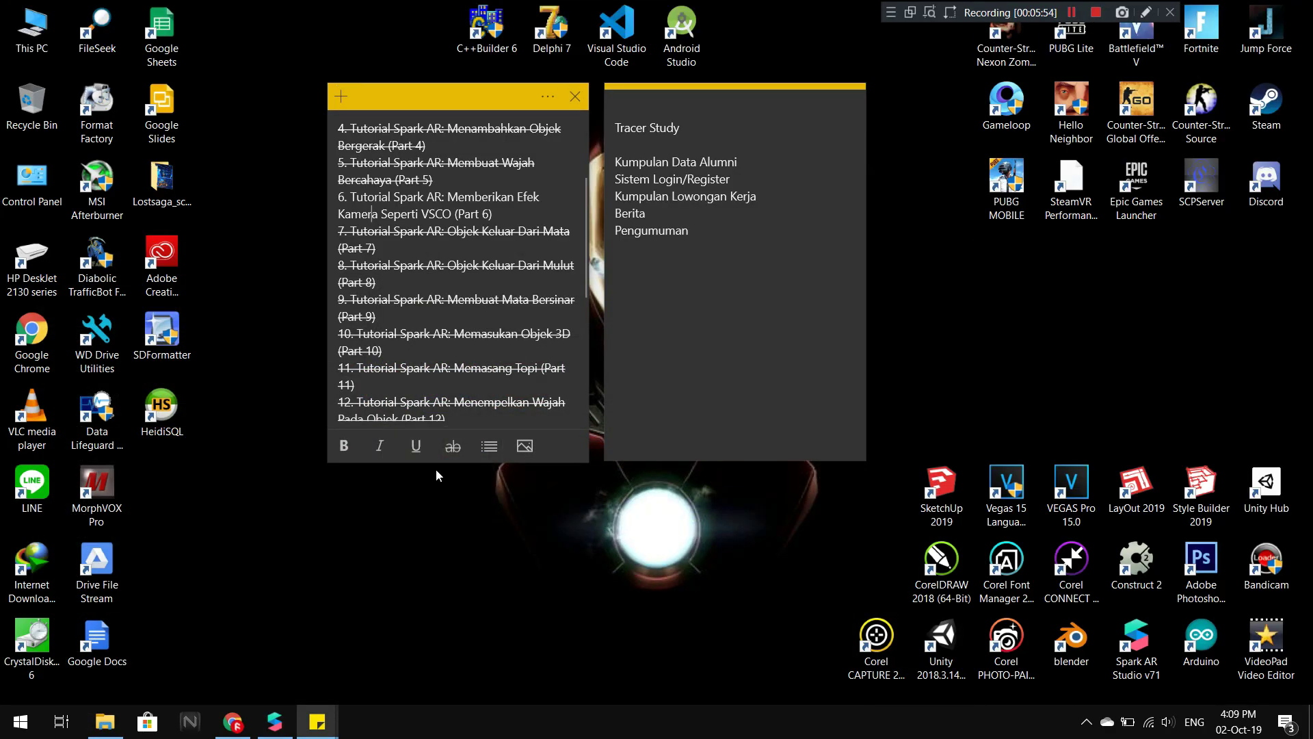
pyautogui.rightClick(317, 721)
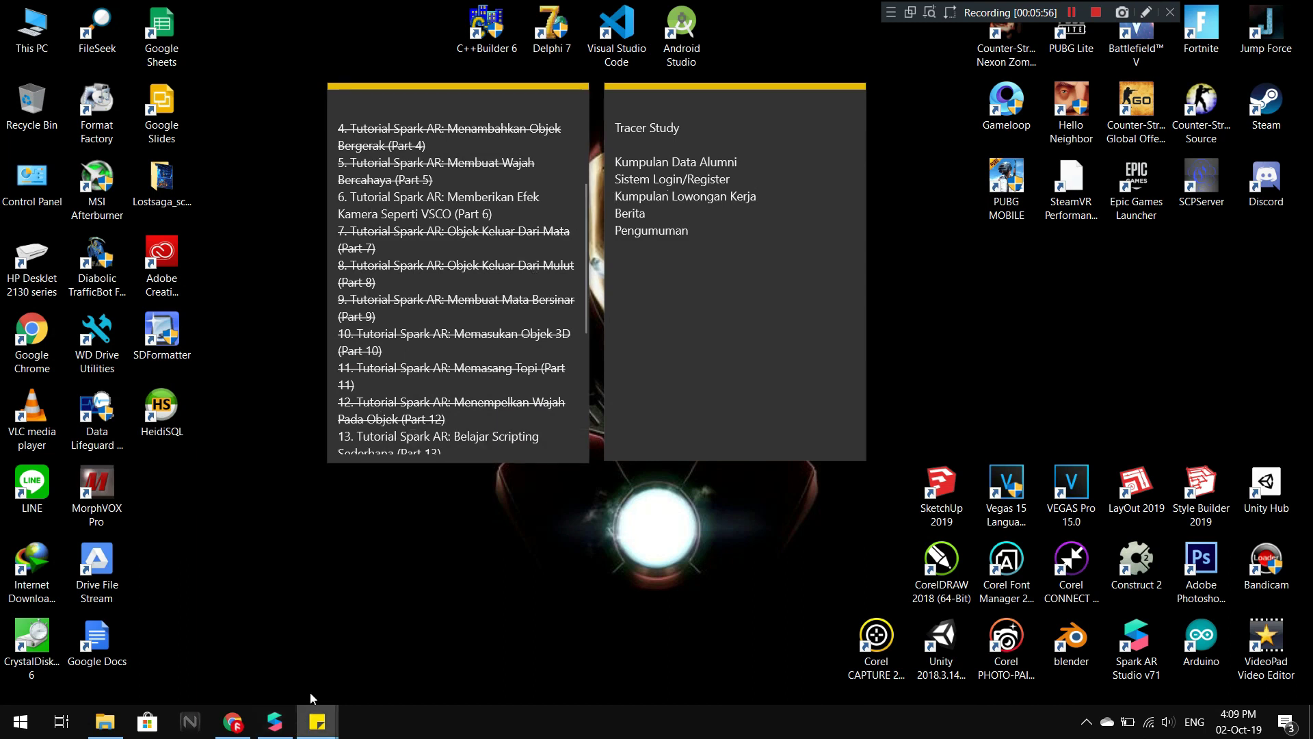
pyautogui.click(302, 686)
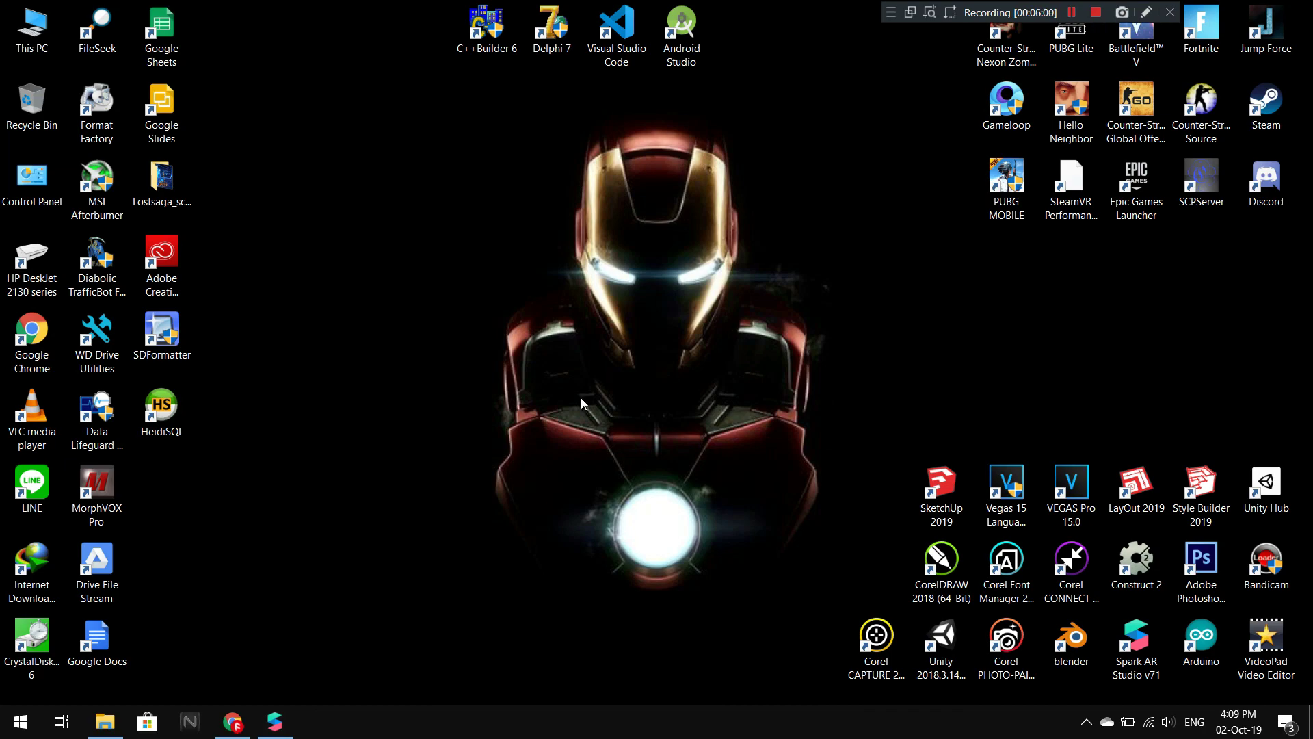
# Minimize the browser and Spark AR Studio, leaving only the desktop visible
pyautogui.click(268, 725)
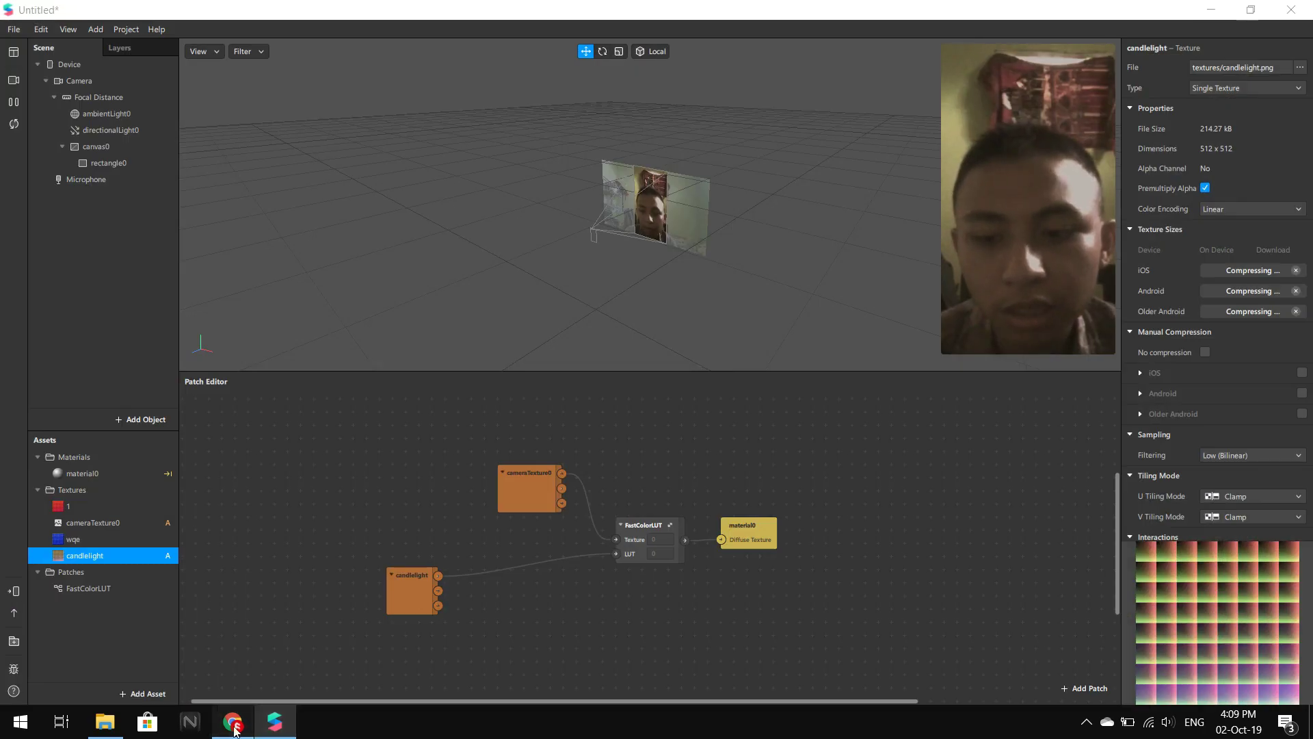
pyautogui.click(233, 722)
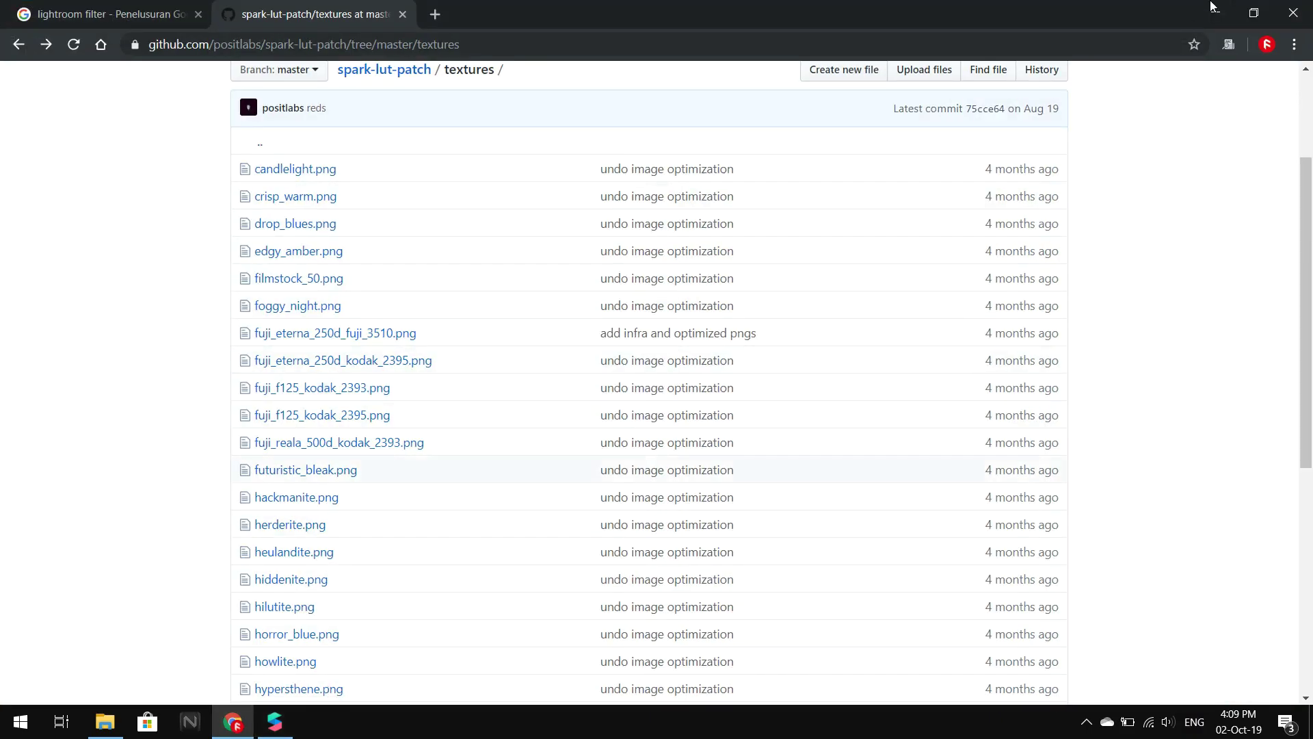
pyautogui.click(1212, 8)
pyautogui.click(1212, 10)
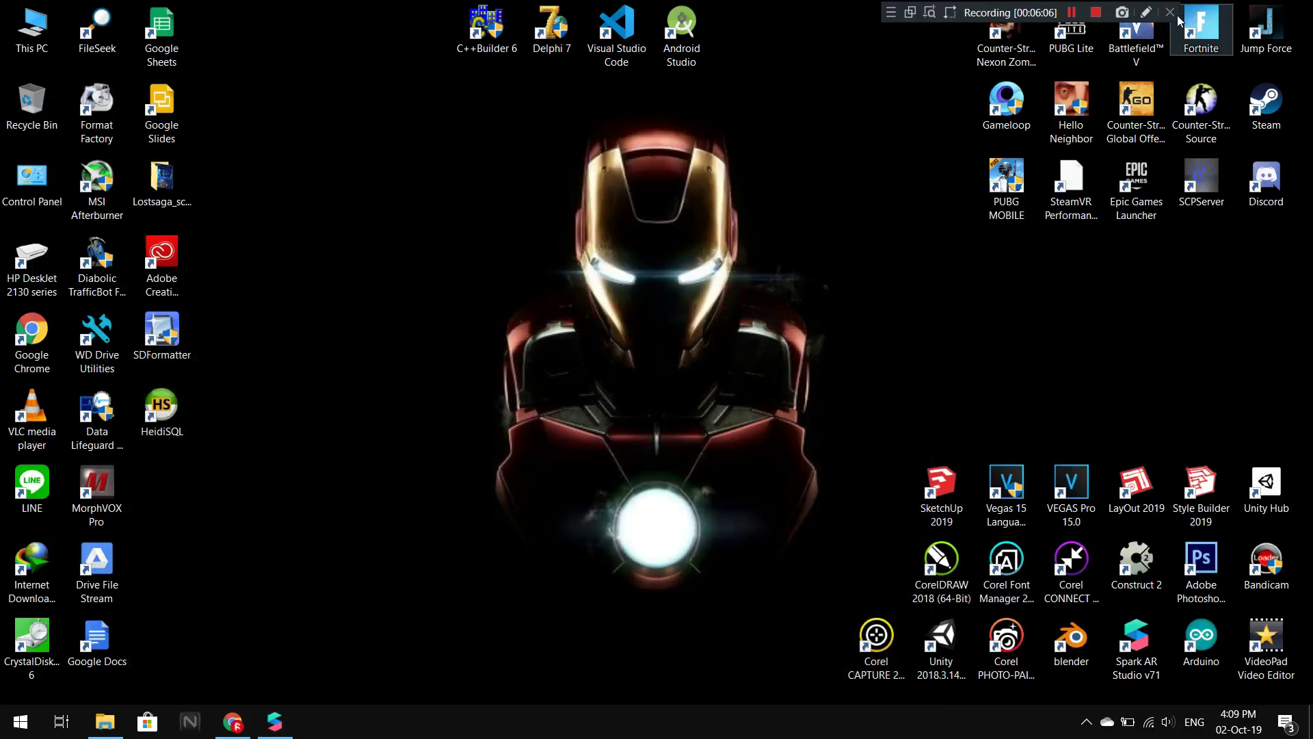